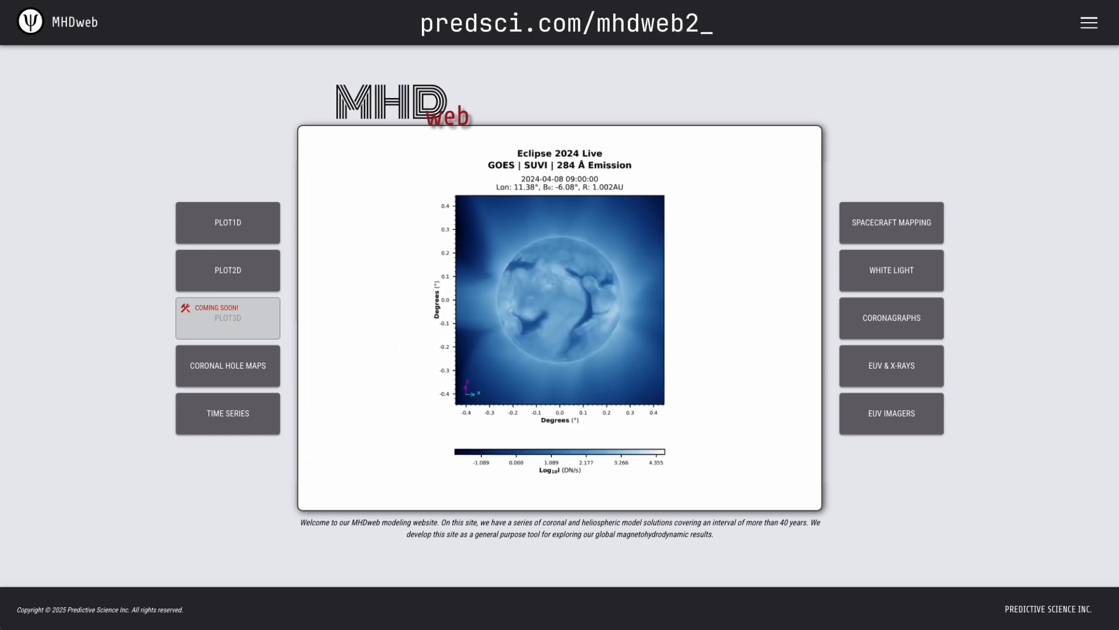
- Open the time series comparison tool and filter the simulation database to a CR of Interest of 2289
left_click(240, 421)
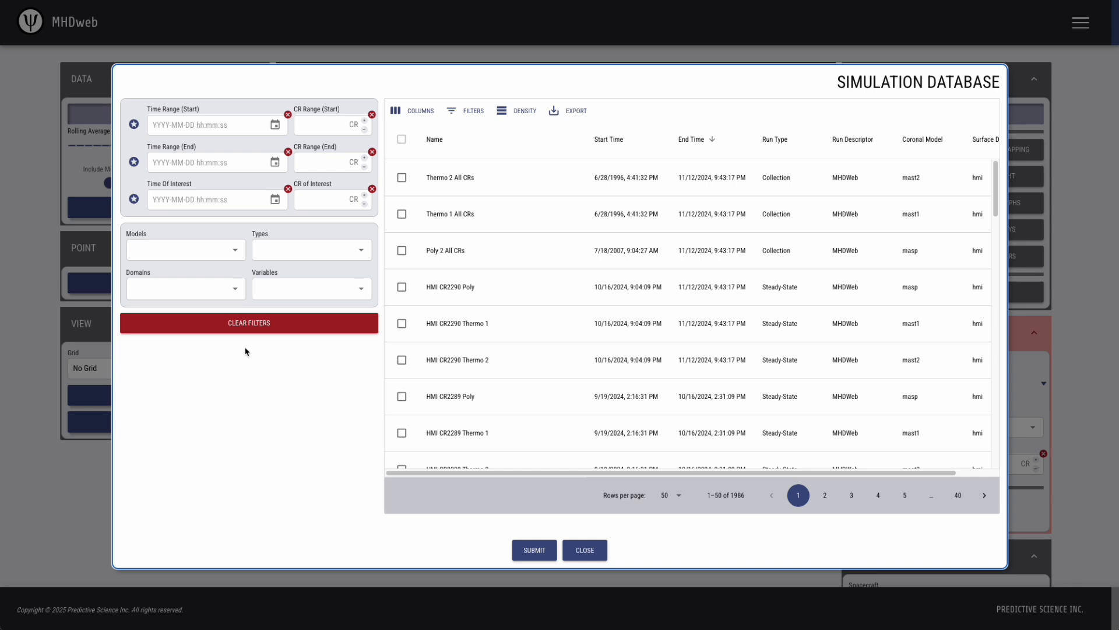
left_click(332, 200)
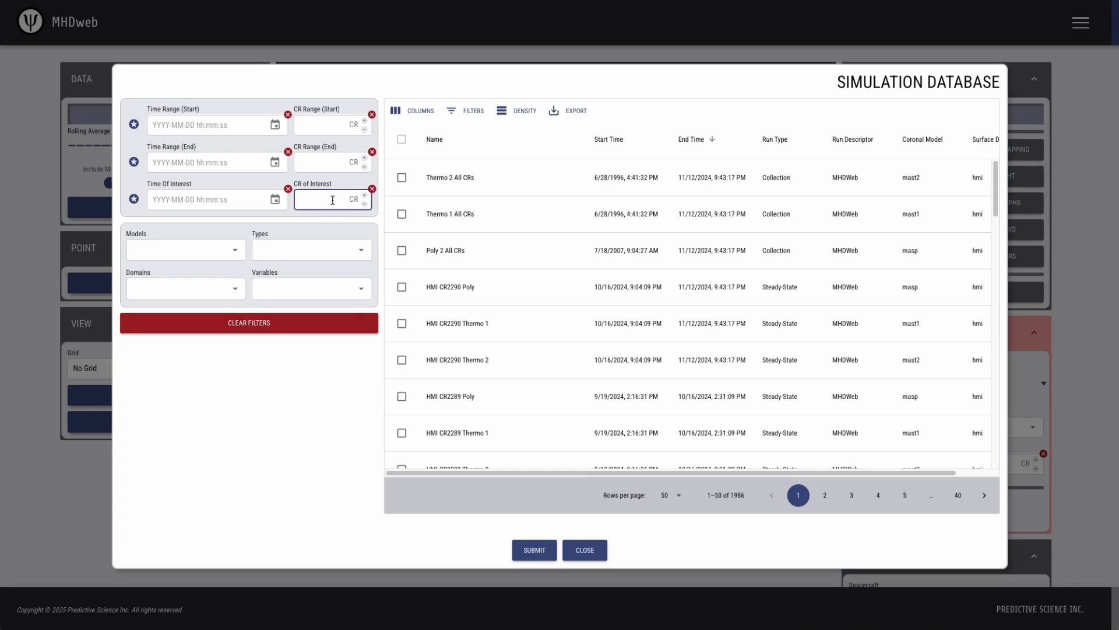
type("2289")
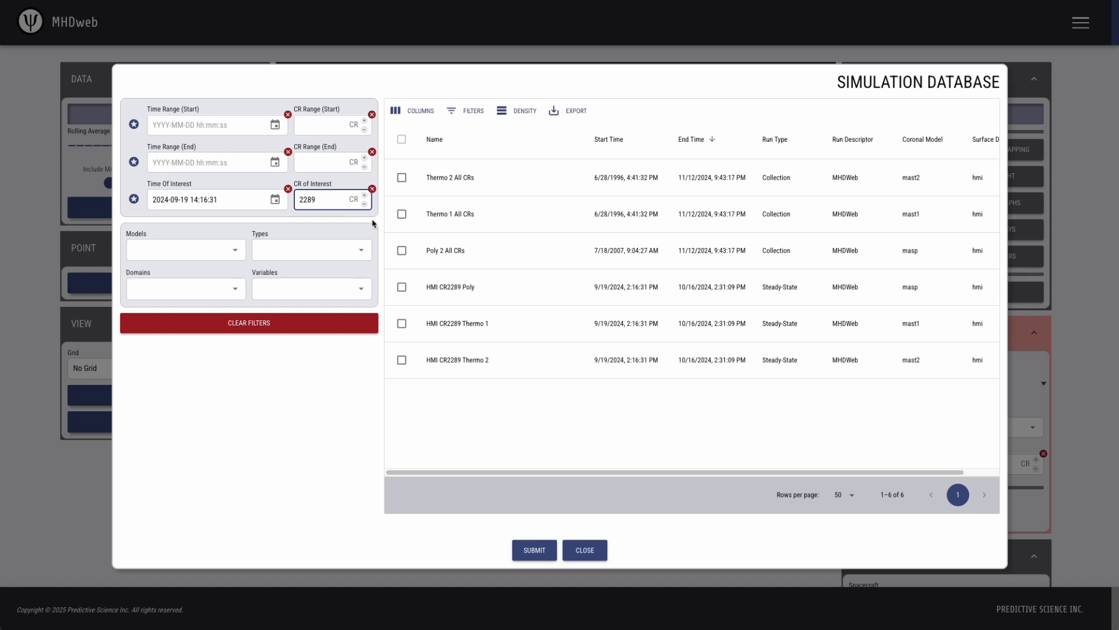
- Load the HMI CR2289 Thermo 2 simulation and set its domain to Heliospheric
left_click(402, 361)
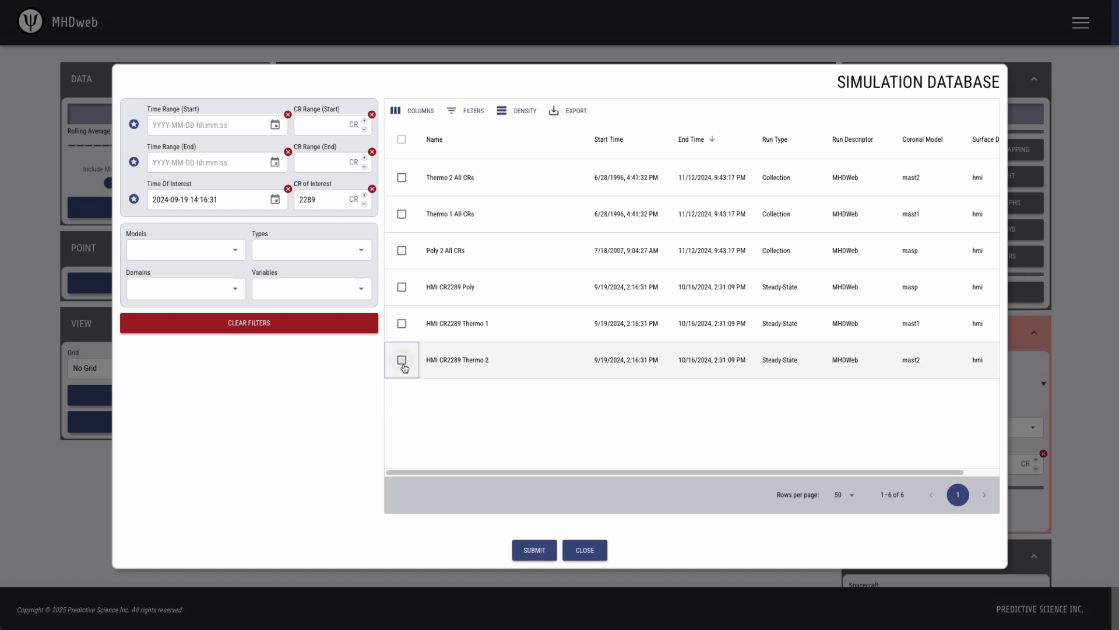
left_click(534, 550)
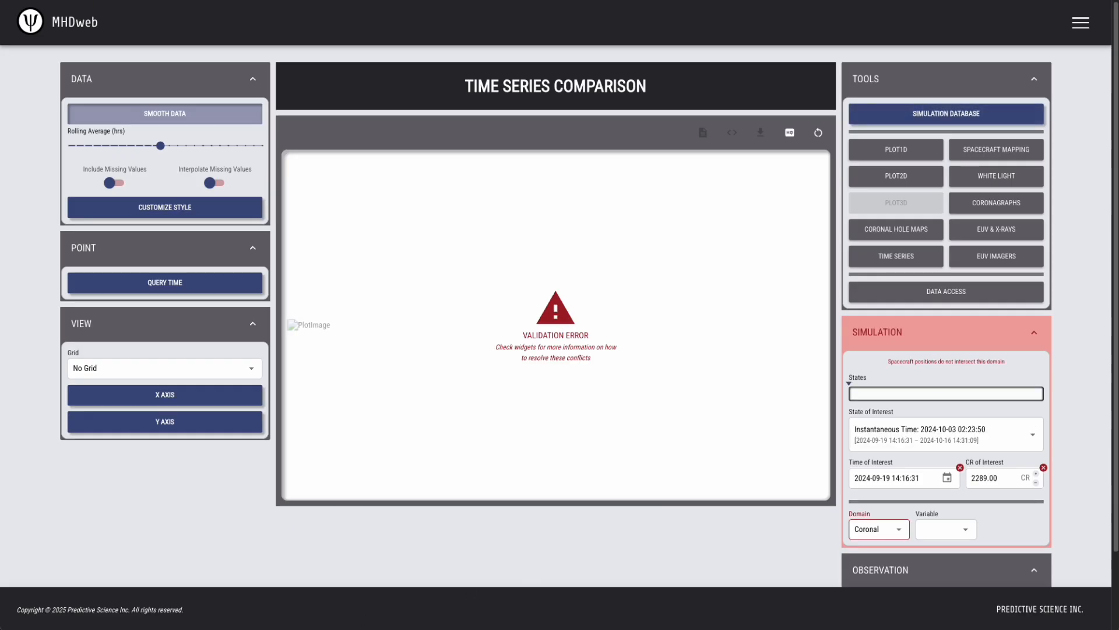
left_click(891, 529)
left_click(879, 579)
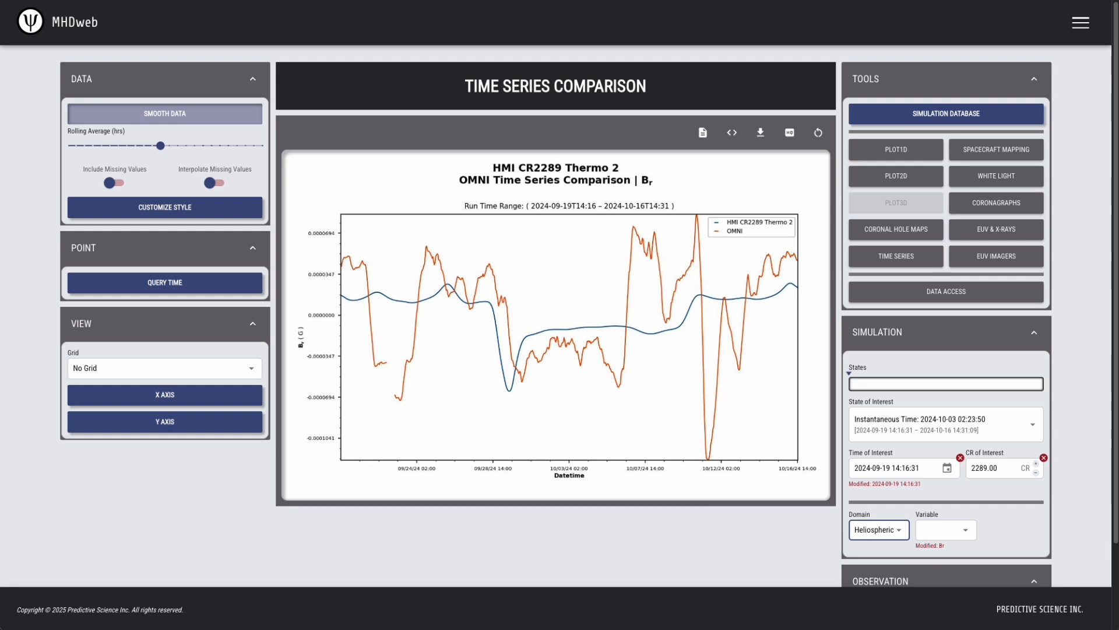
- Collapse the Tools section and look through the spacecraft choices available for the observation
left_click(1014, 78)
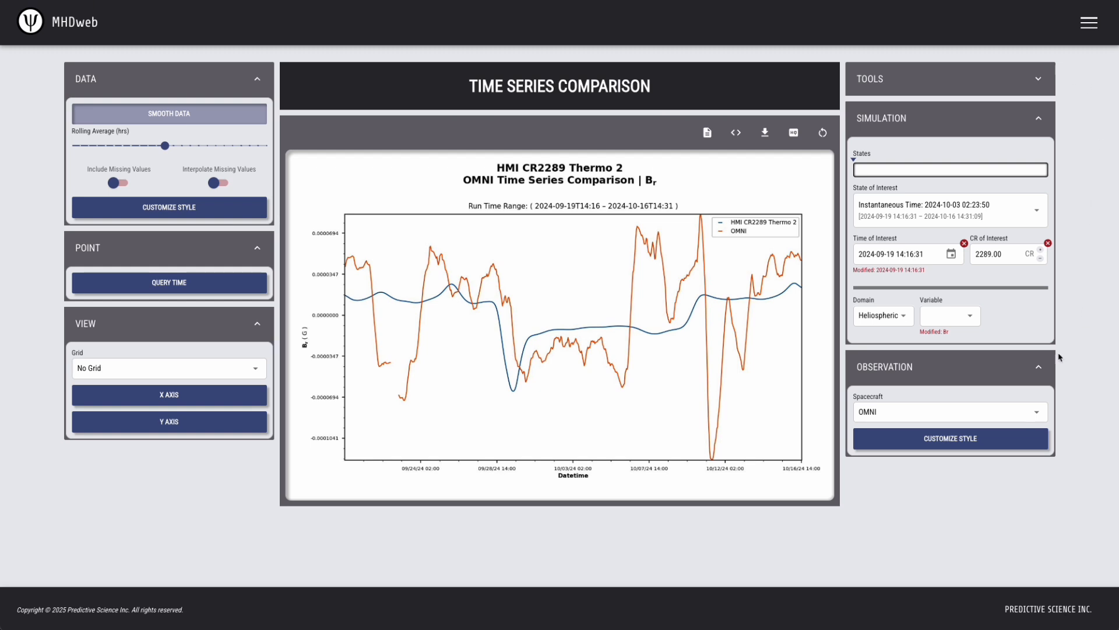
left_click(866, 408)
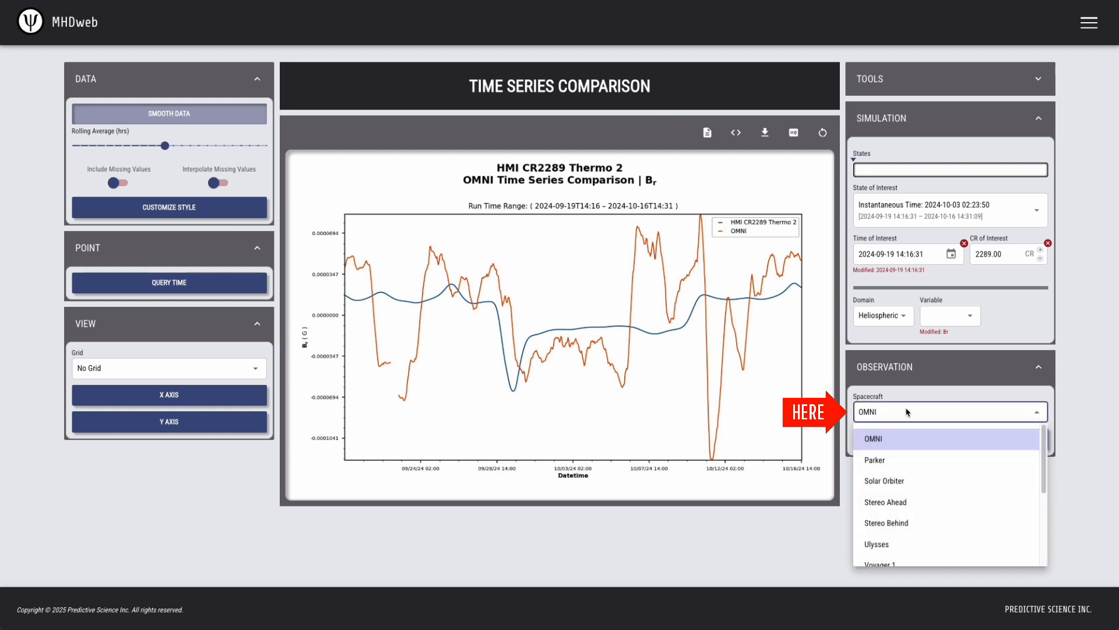
left_click(1078, 412)
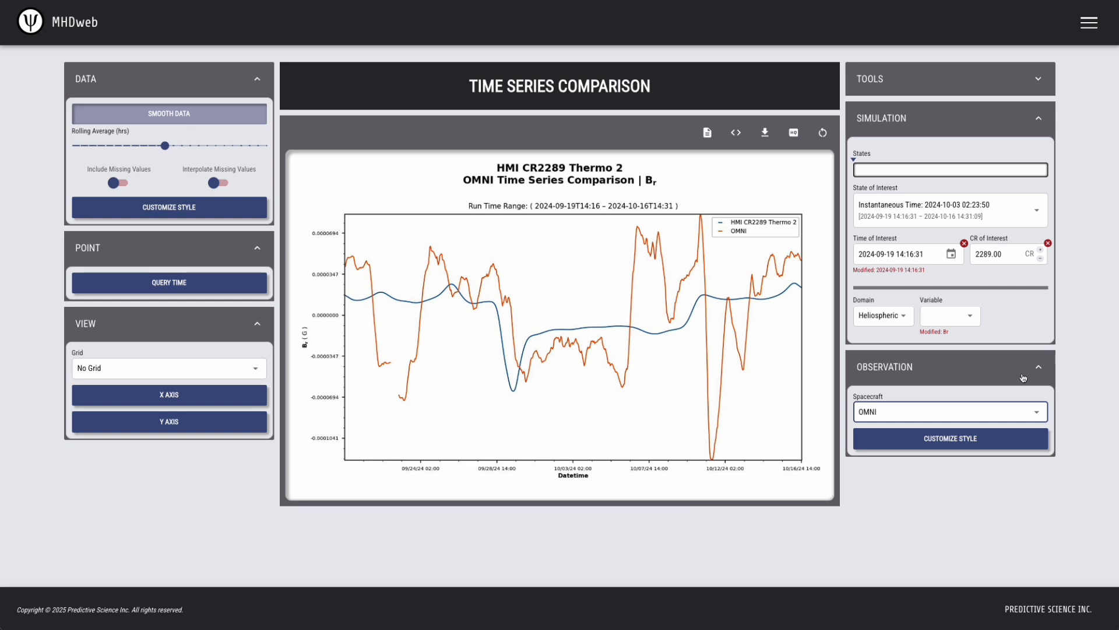
left_click(1010, 411)
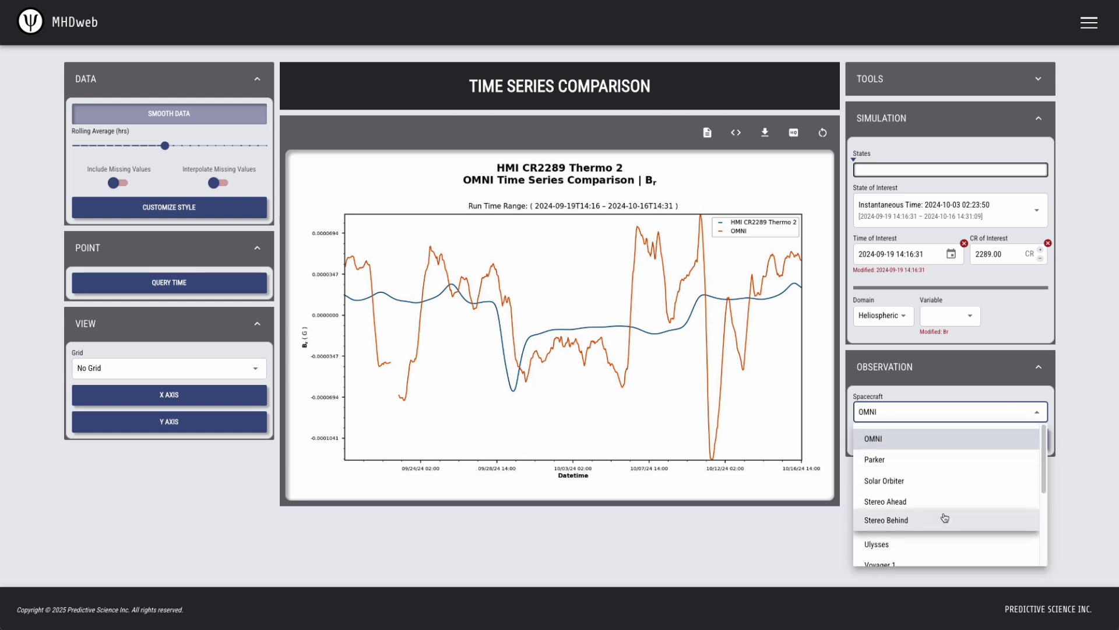
scroll(944, 517, "down", 3)
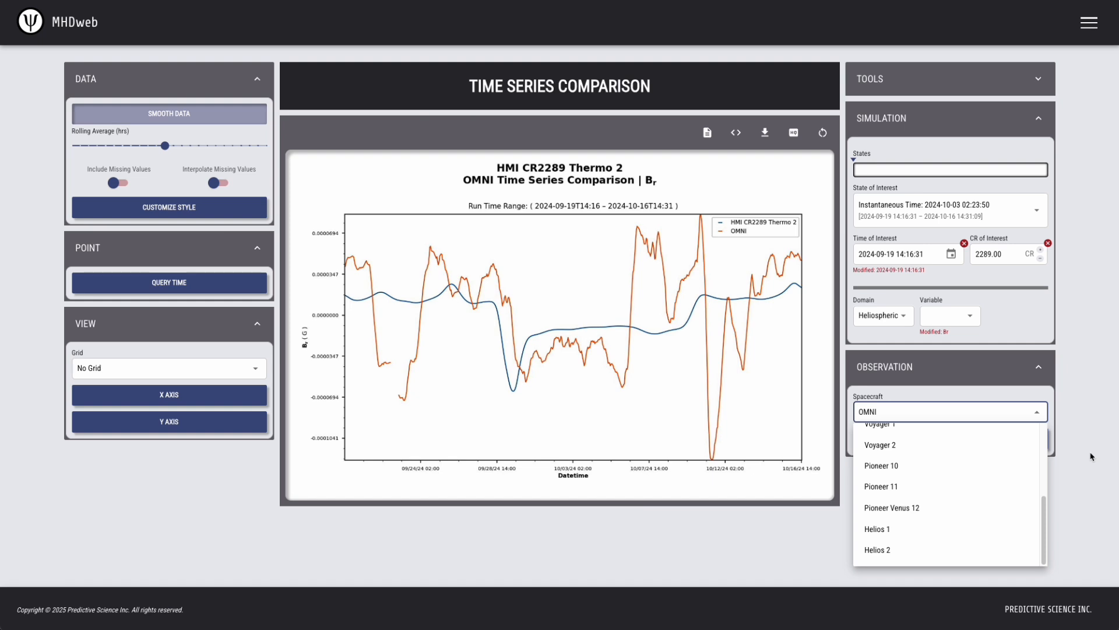
scroll(962, 468, "up", 3)
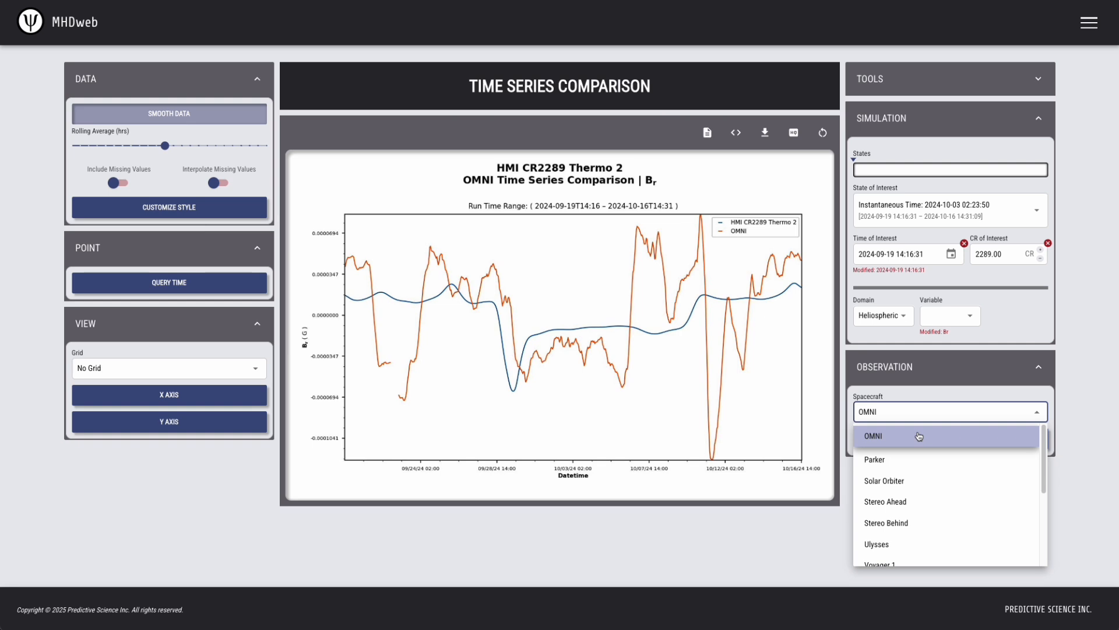
left_click(1076, 354)
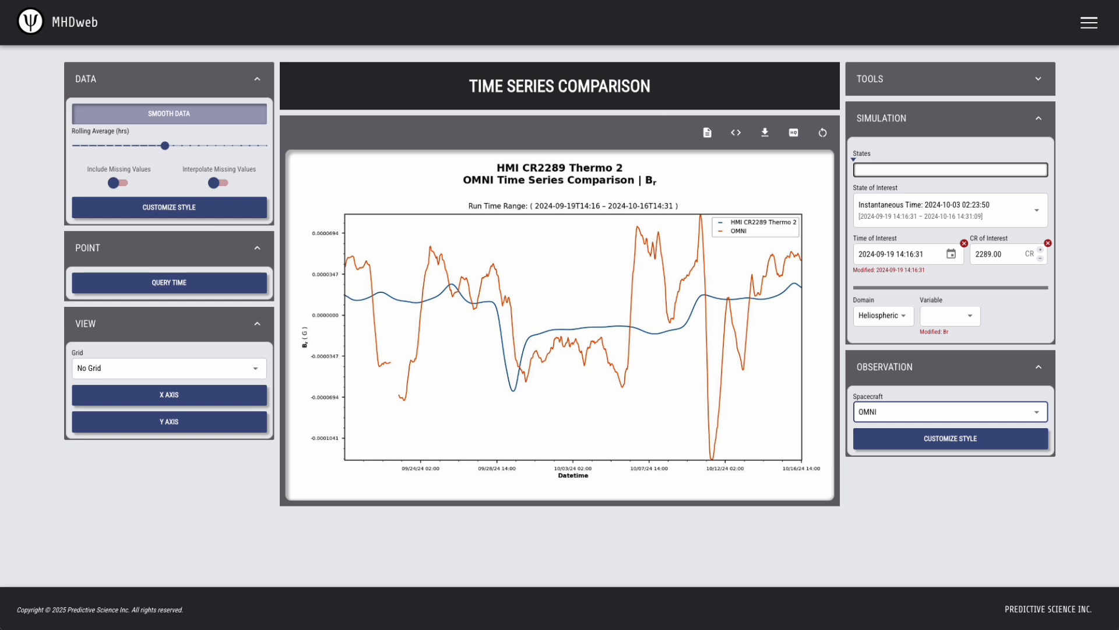
- Try the Coronal domain for the simulation and return it to Heliospheric
left_click(885, 317)
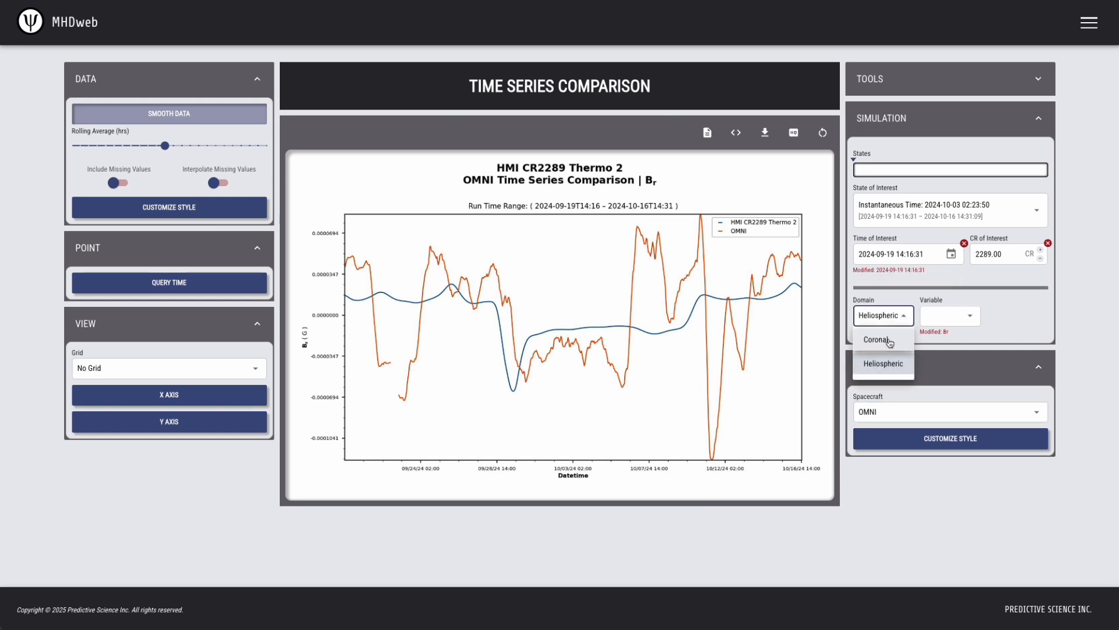
left_click(889, 341)
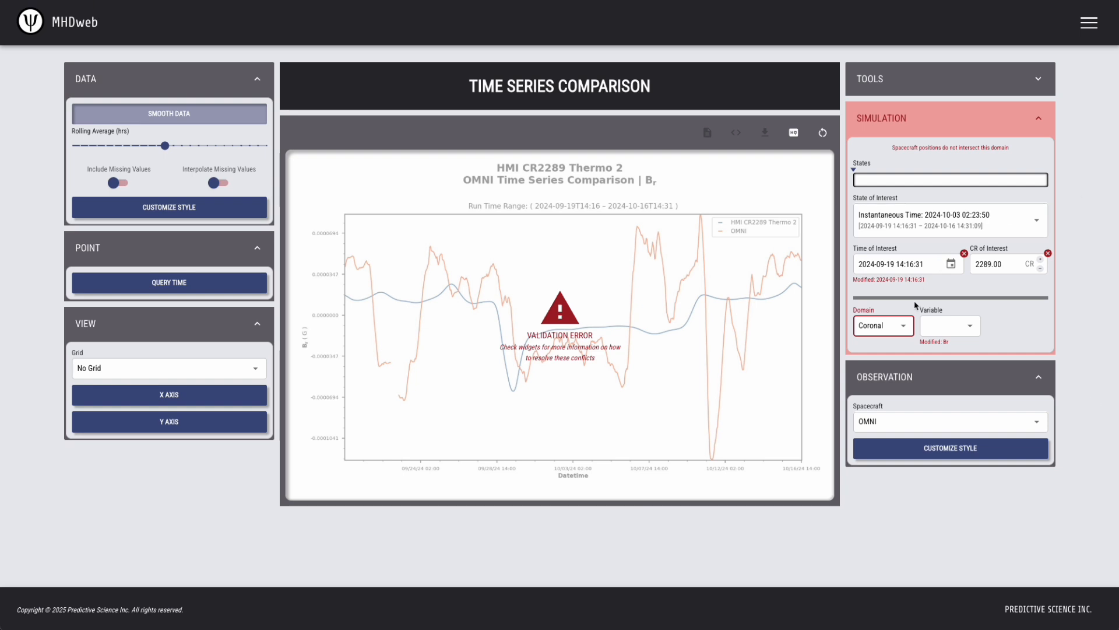
left_click(897, 328)
left_click(895, 373)
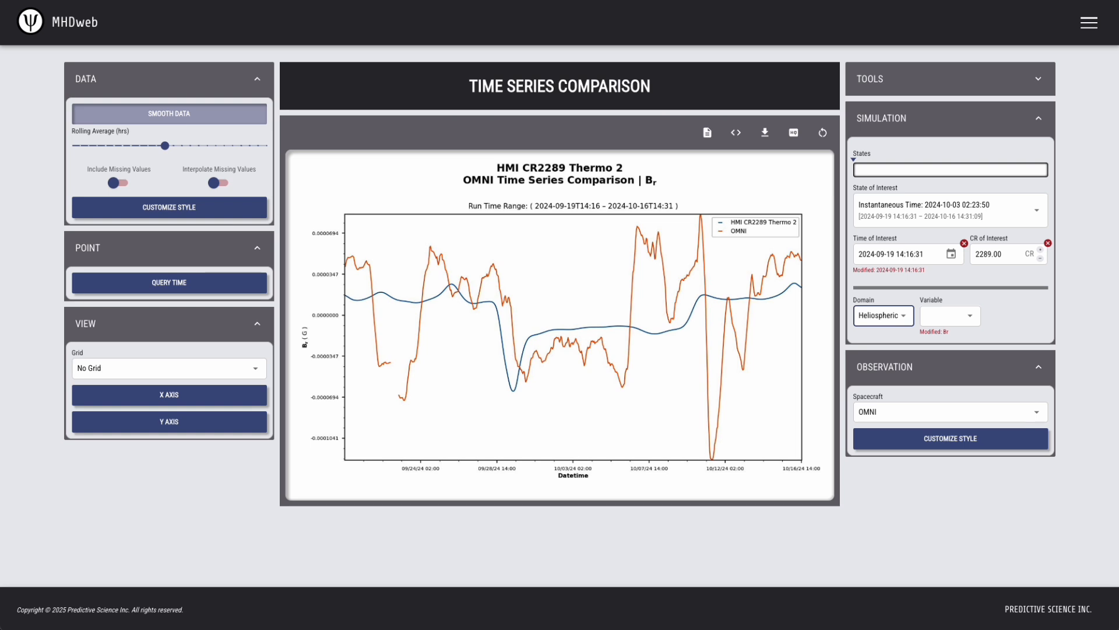
- Reopen the simulation database and set the start of the time range filter to Parker's lower data bound
left_click(1027, 83)
left_click(960, 118)
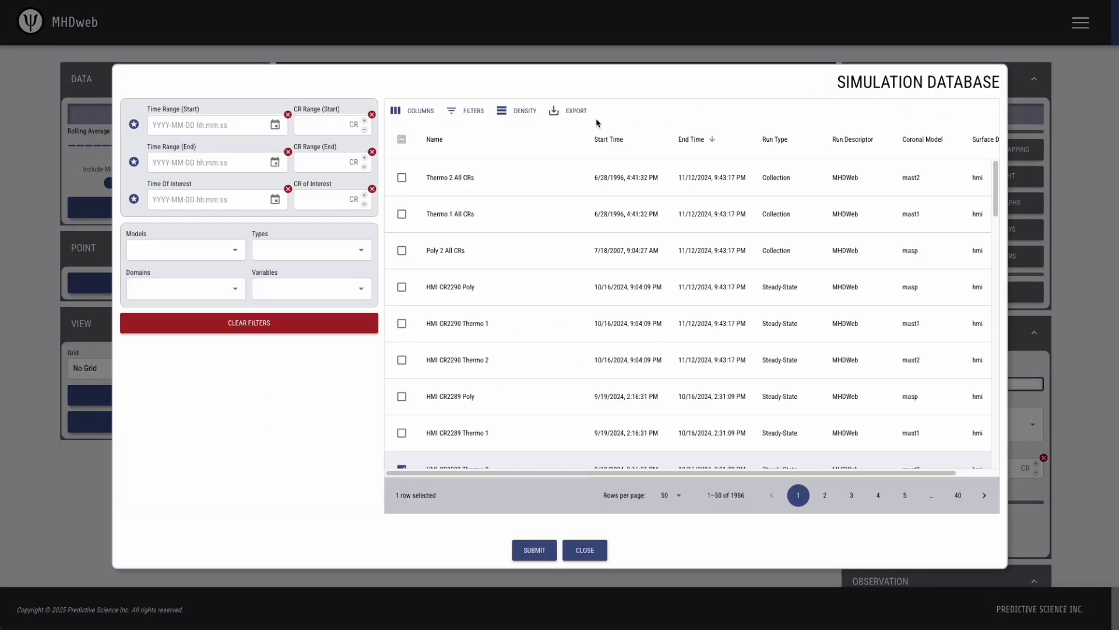
left_click(133, 126)
scroll(172, 195, "down", 1)
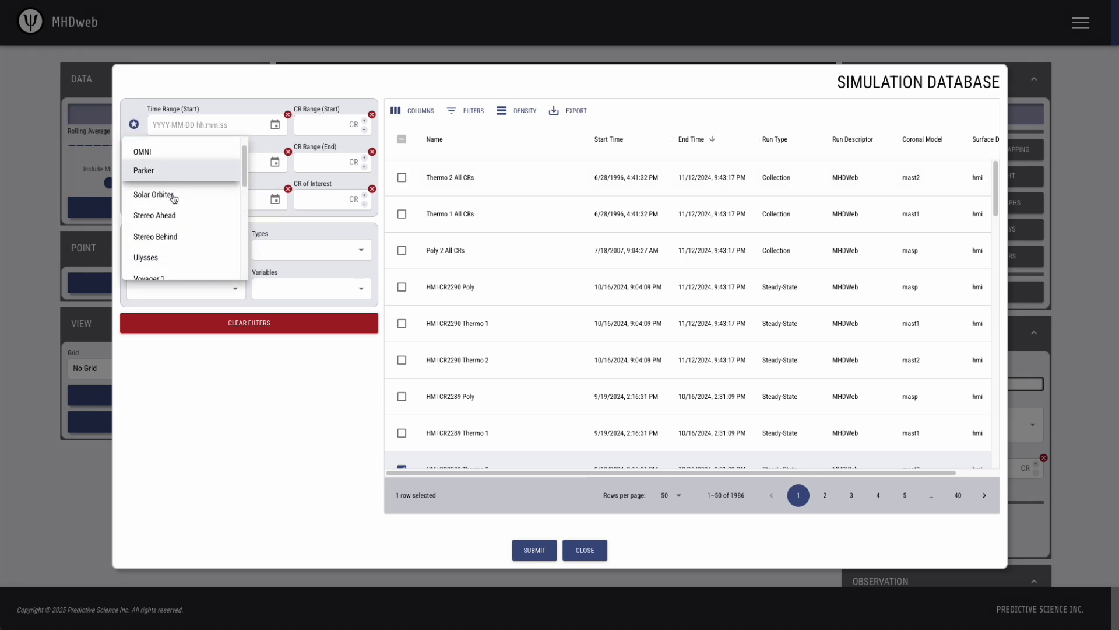
scroll(173, 198, "down", 1)
scroll(174, 197, "up", 1)
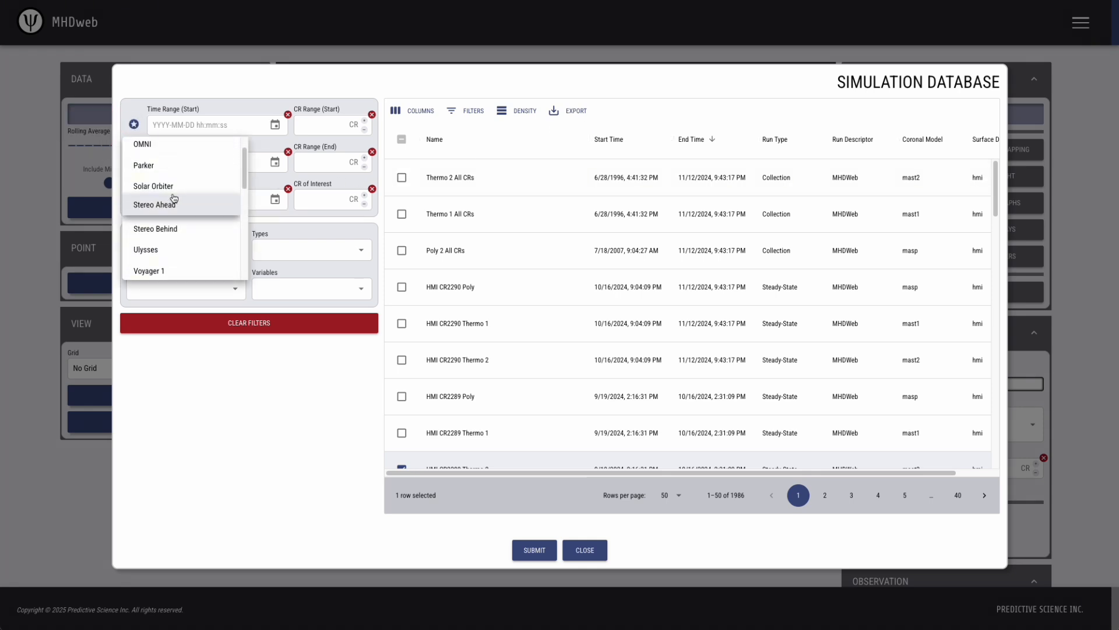
left_click(164, 163)
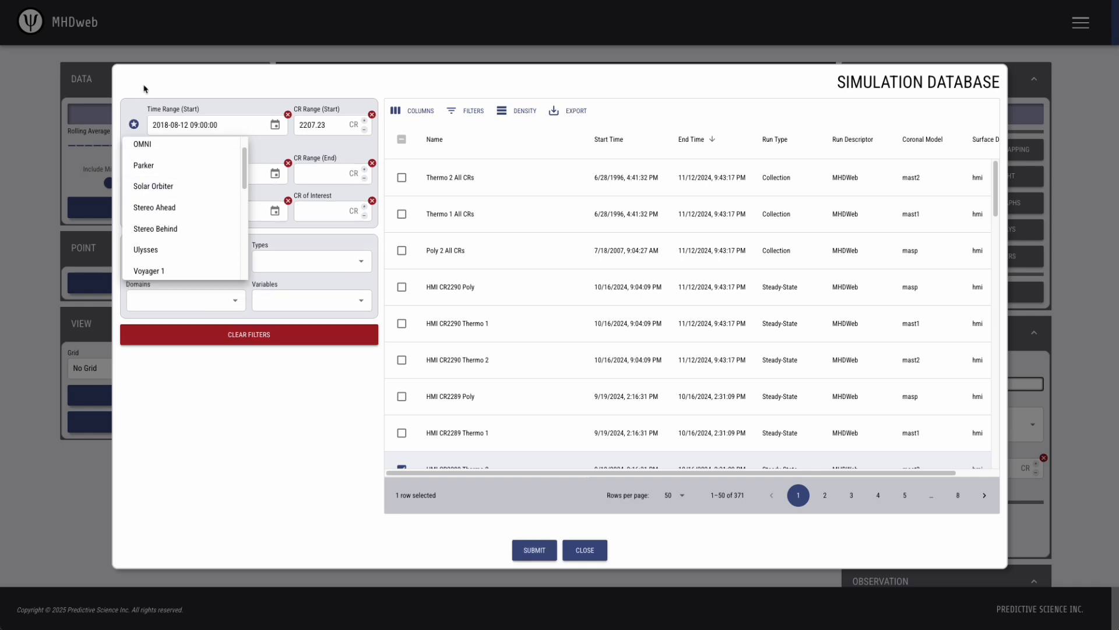
left_click(183, 116)
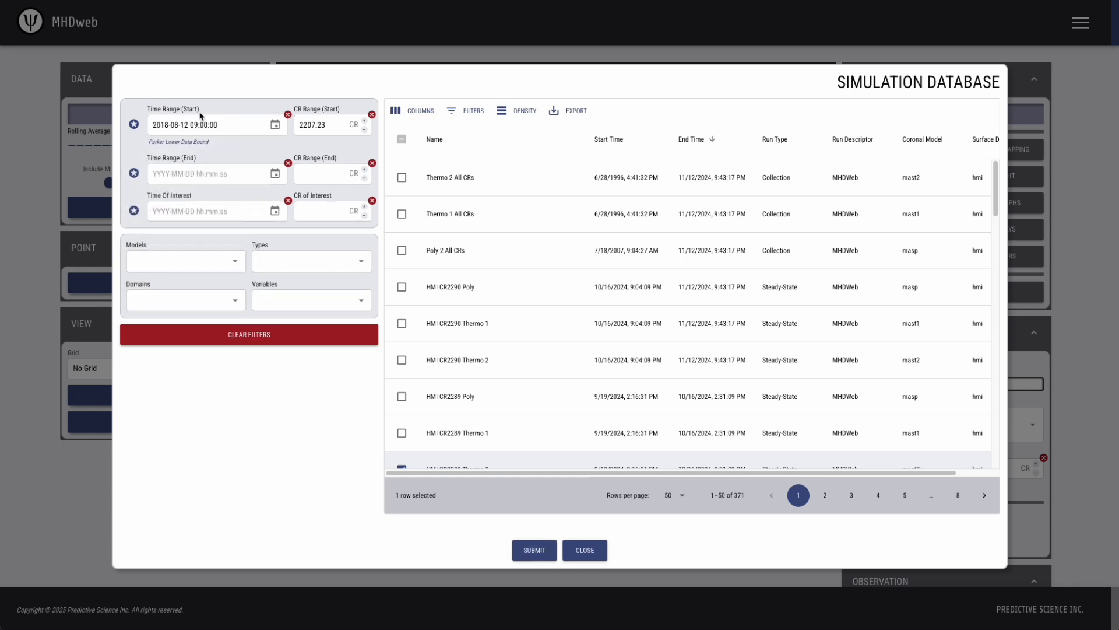
- Set the end of the database's time range filter to Parker's upper data bound
left_click(134, 174)
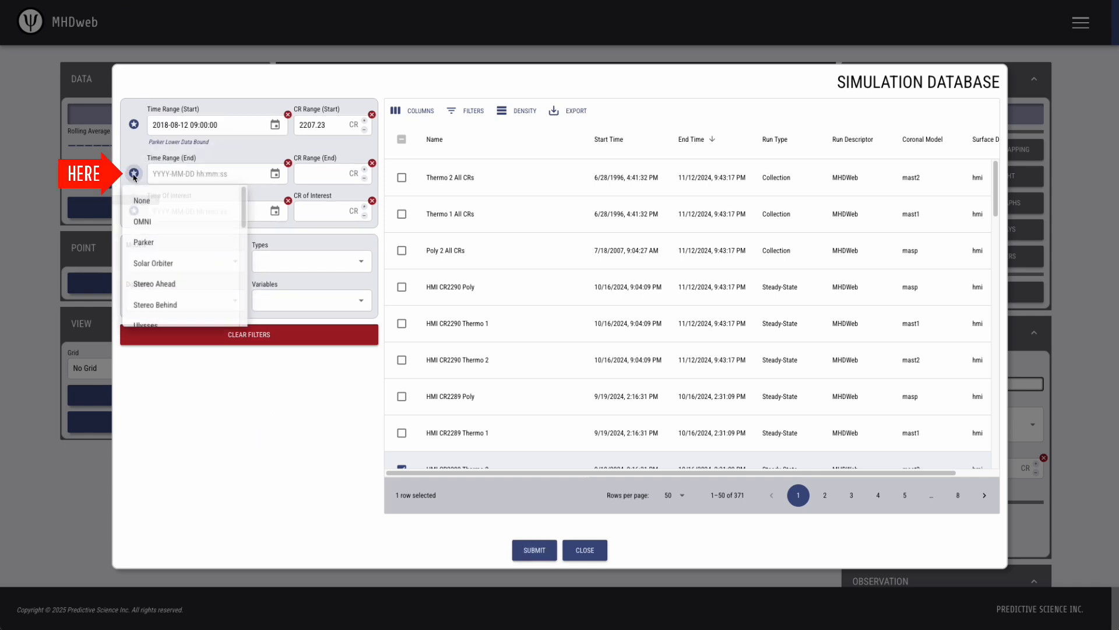
left_click(169, 244)
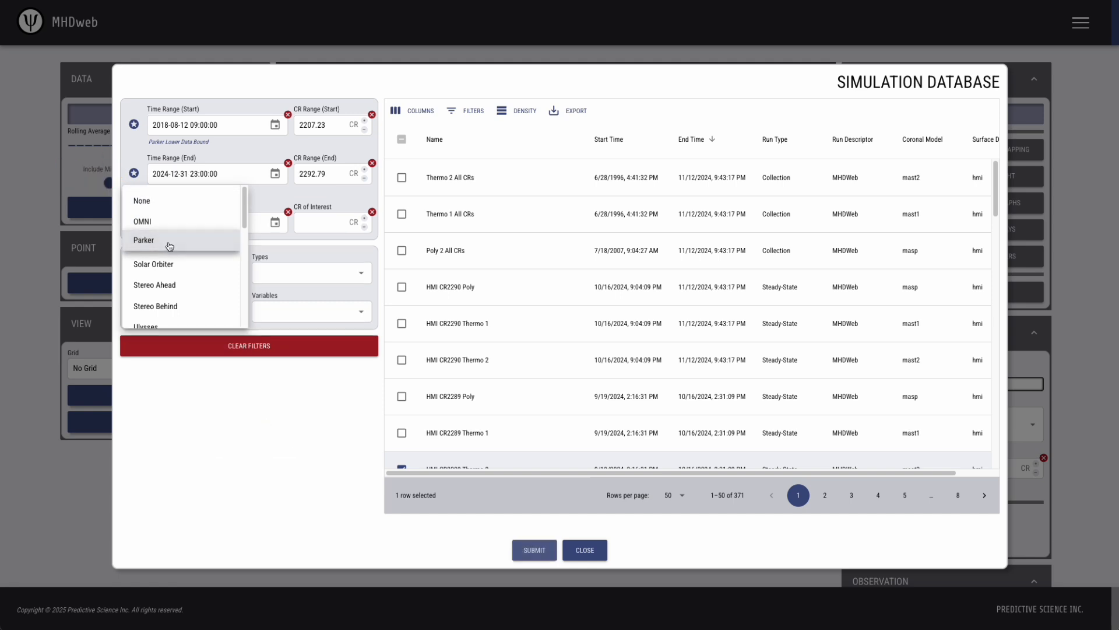
left_click(126, 153)
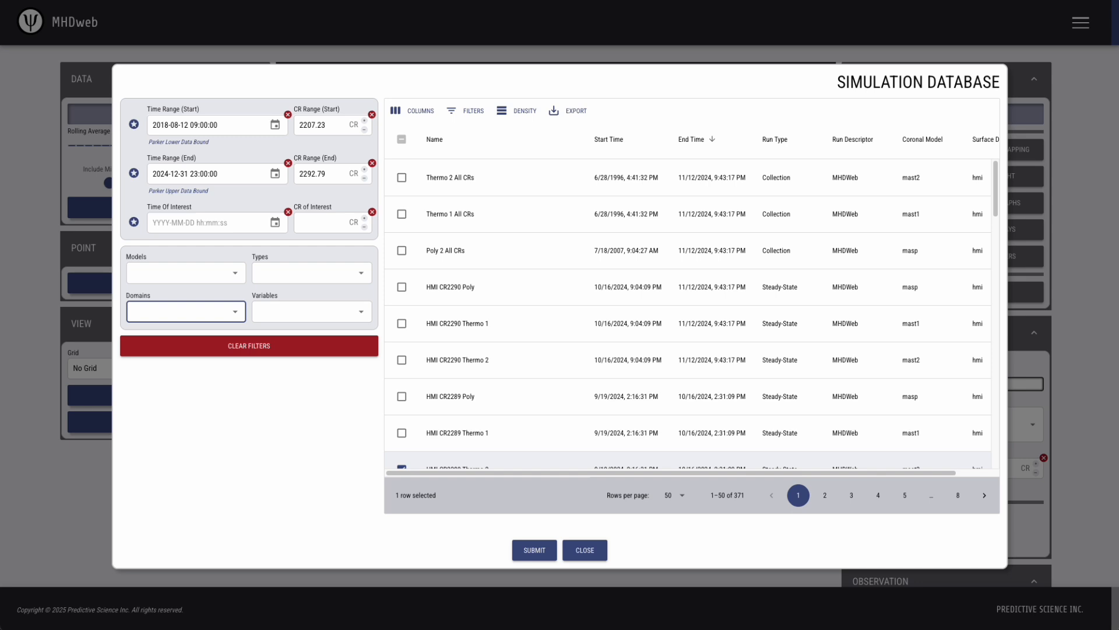
- Filter the simulation database by the Heliospheric domain and close it without loading a new run
left_click(233, 312)
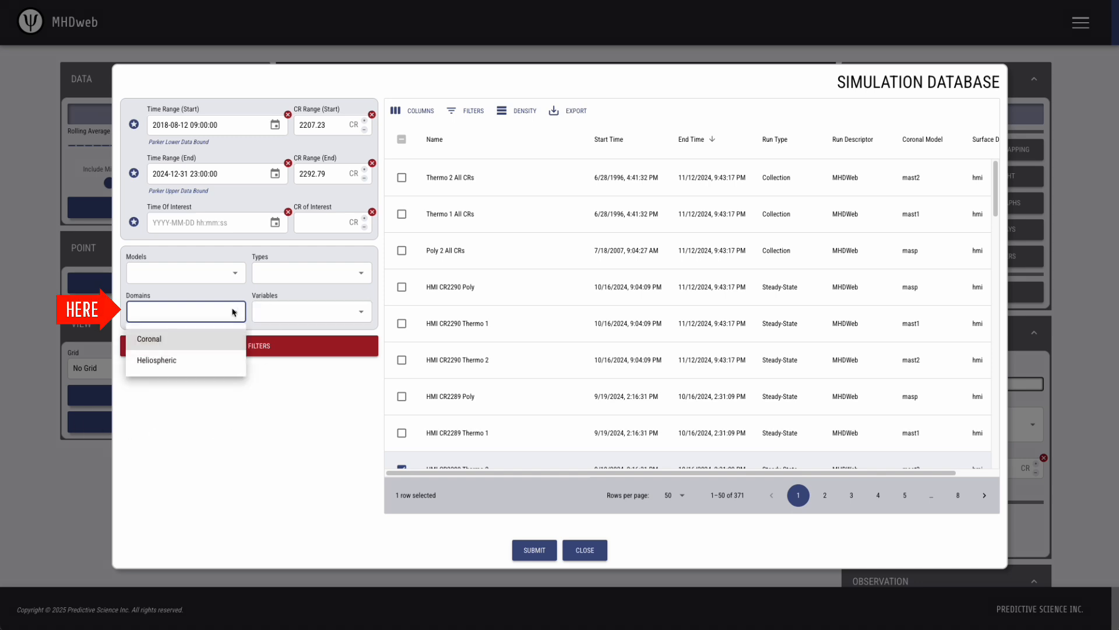
left_click(198, 361)
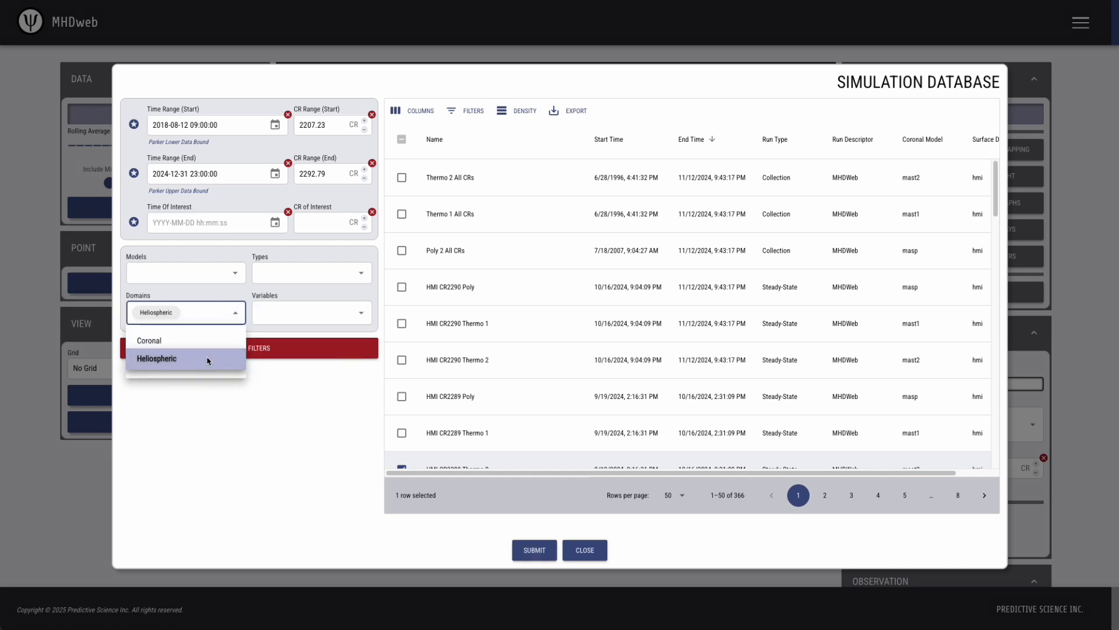
left_click(376, 390)
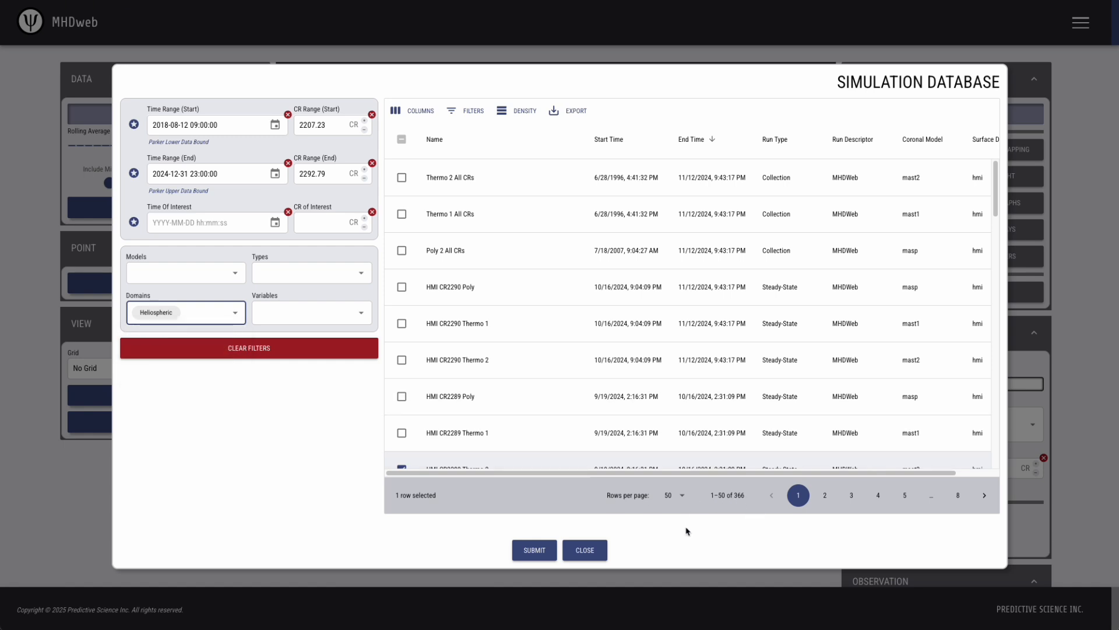
left_click(584, 550)
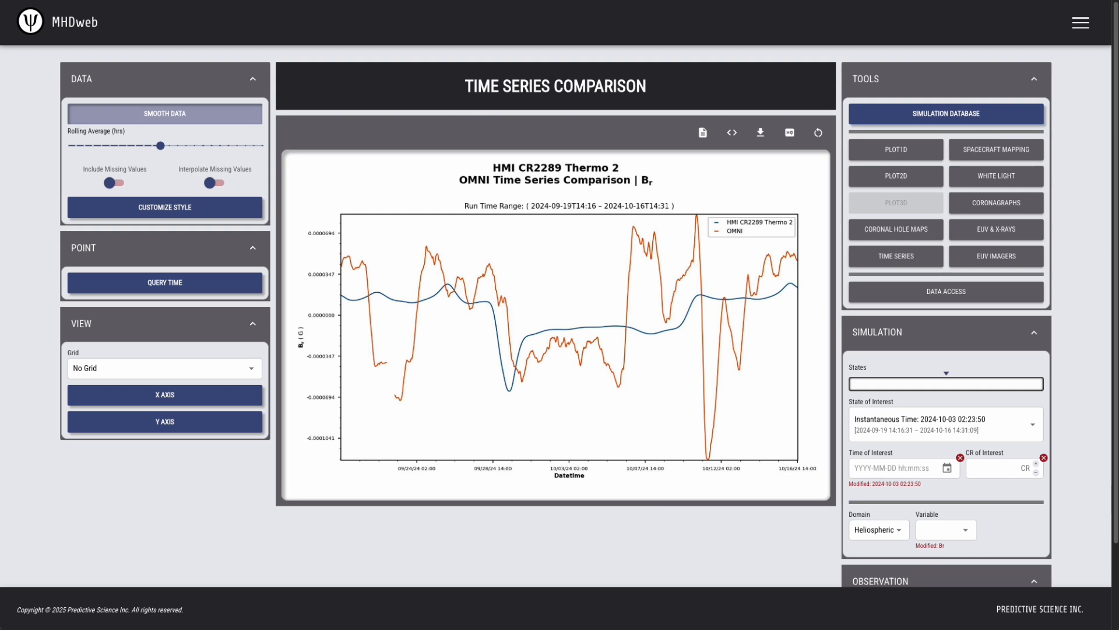
- Reopen the simulation database and filter the runs by the Collection type
left_click(960, 117)
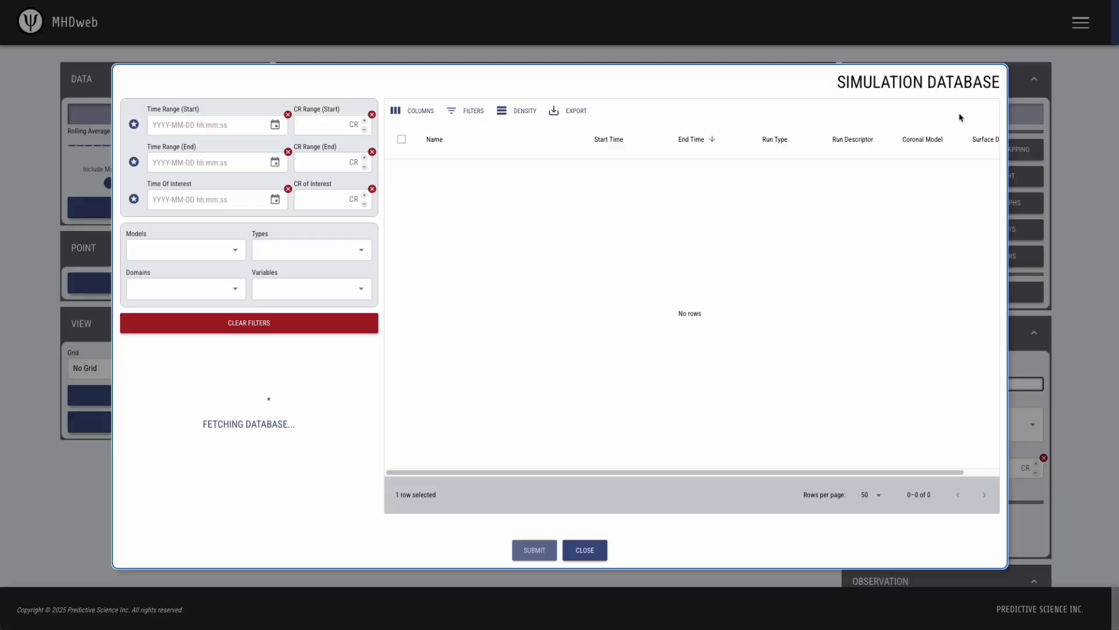
left_click(326, 251)
left_click(305, 324)
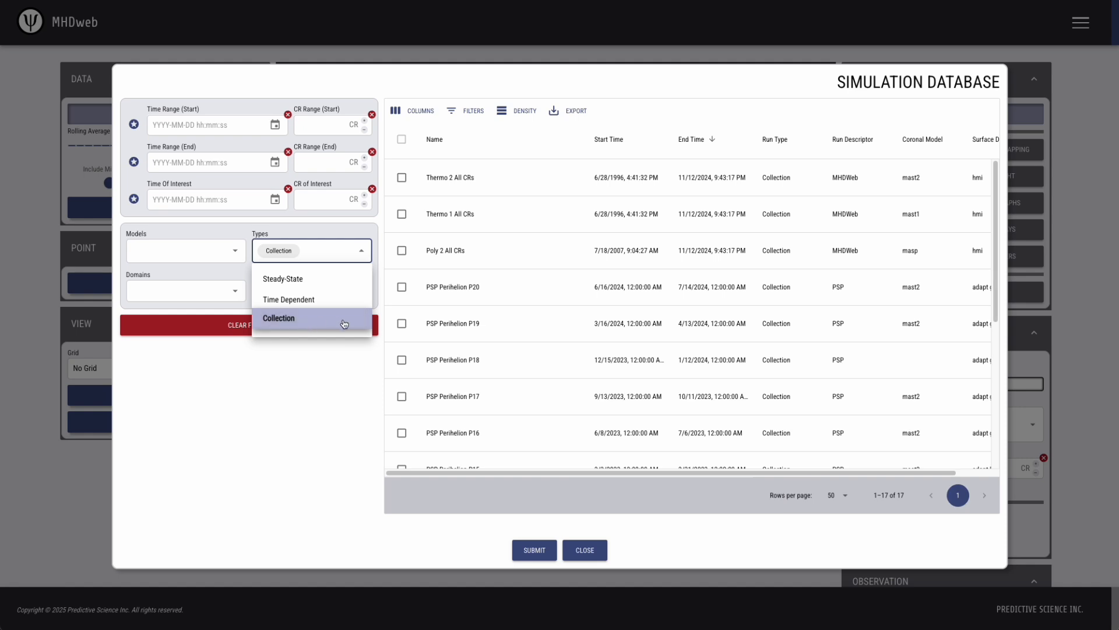
left_click(390, 316)
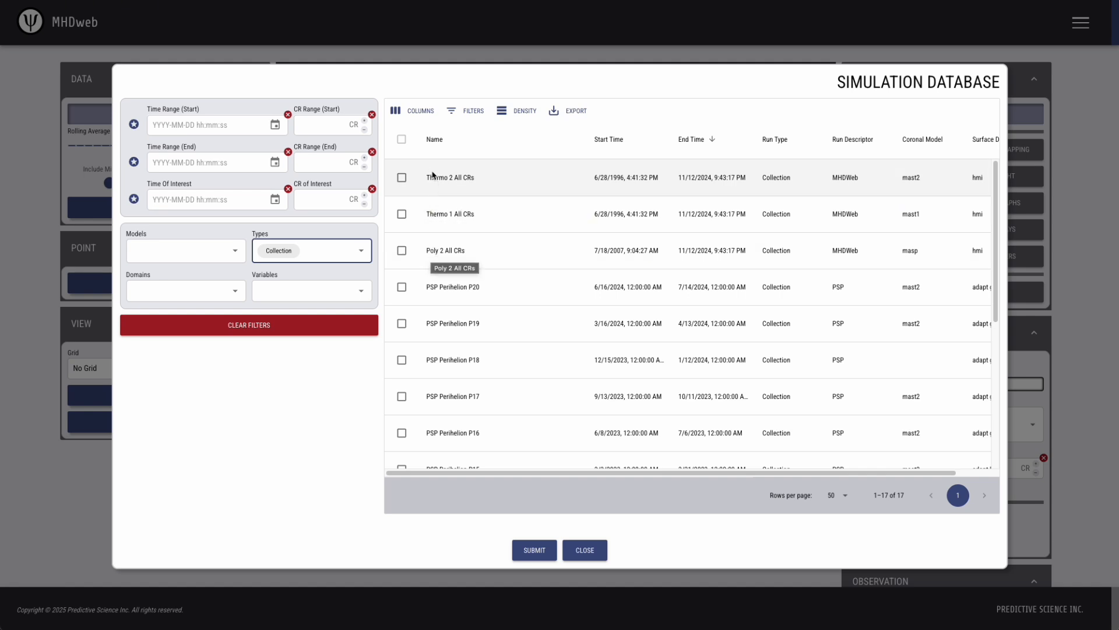
- Load the Thermo 2 All CRs collection and set its domain to Heliospheric
left_click(401, 177)
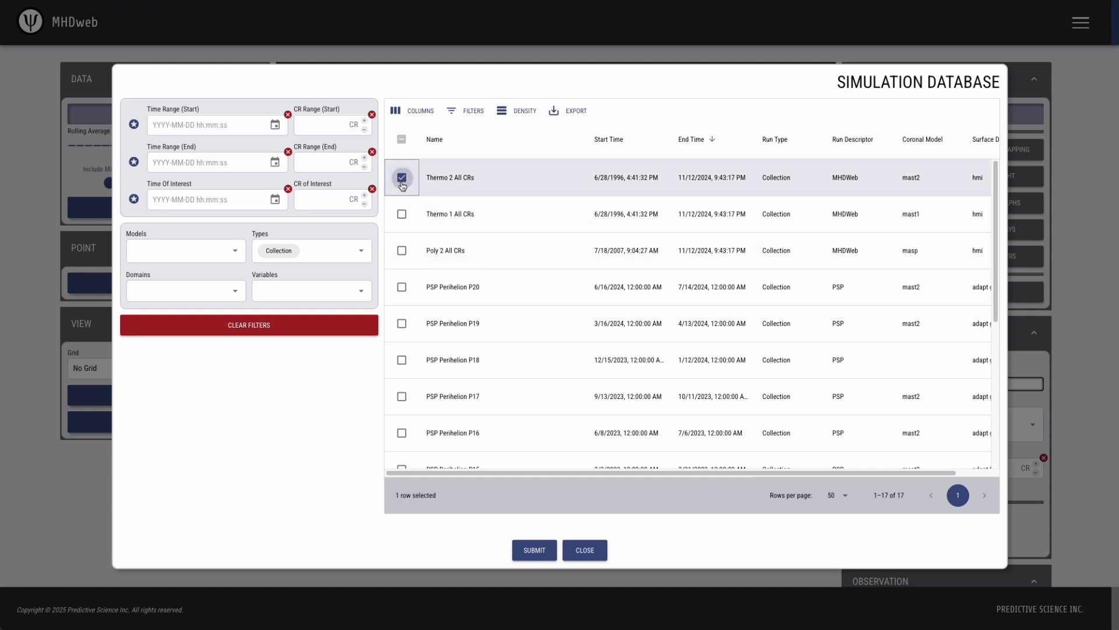
left_click(539, 551)
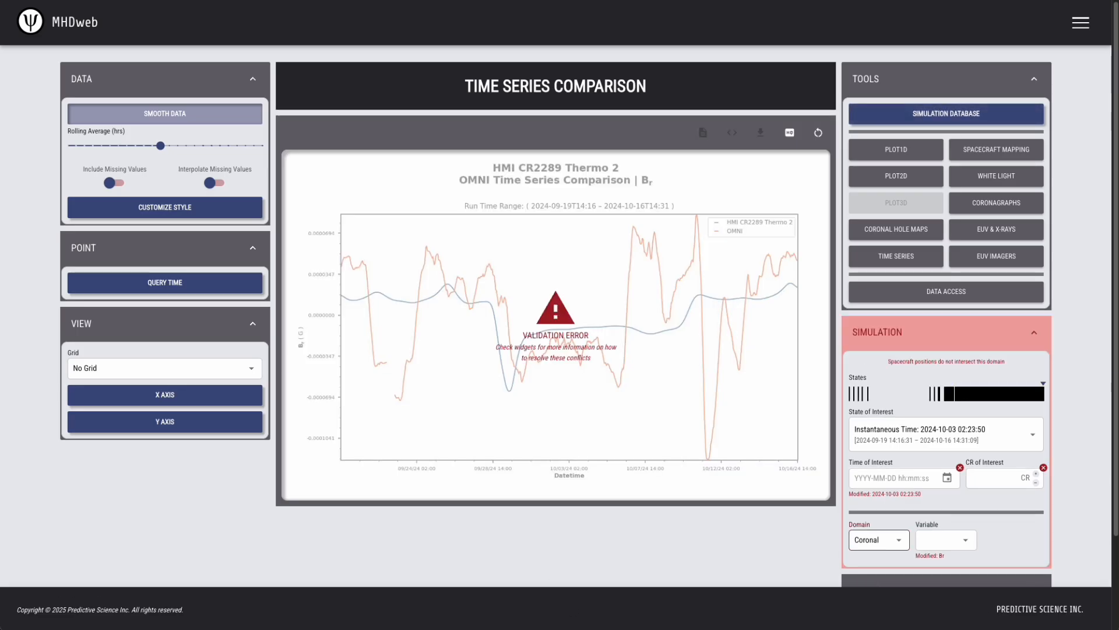
left_click(886, 539)
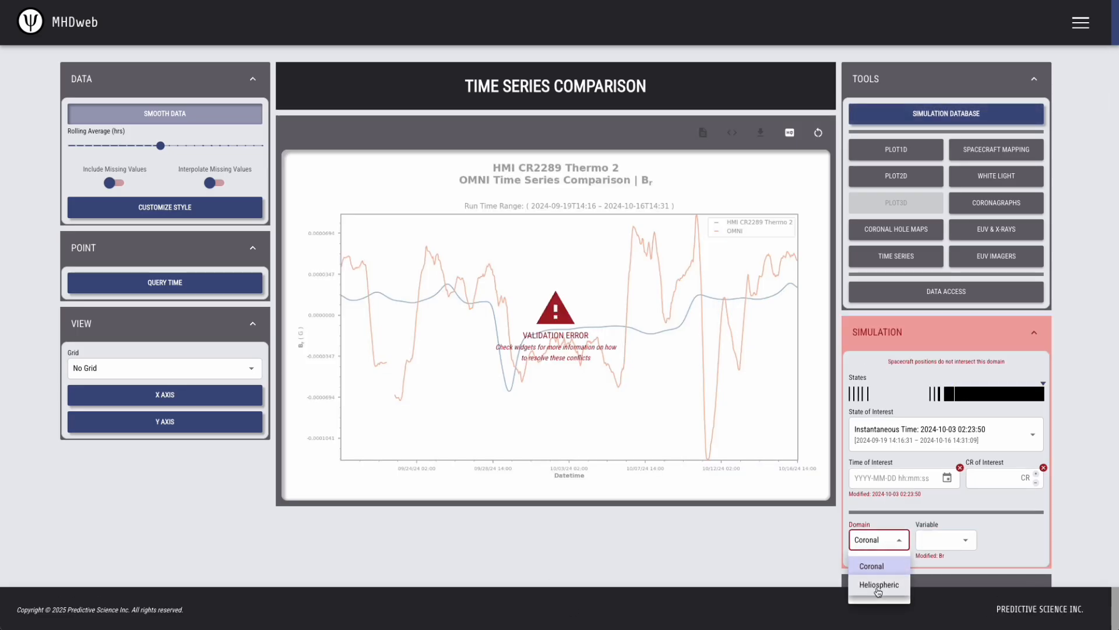
left_click(878, 585)
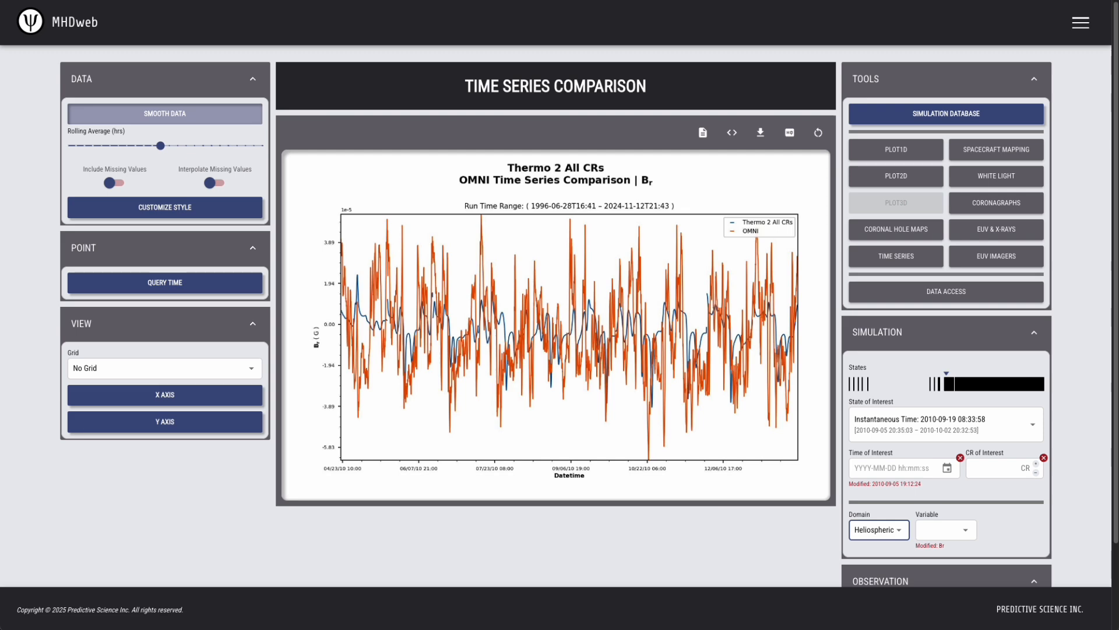
left_click(990, 430)
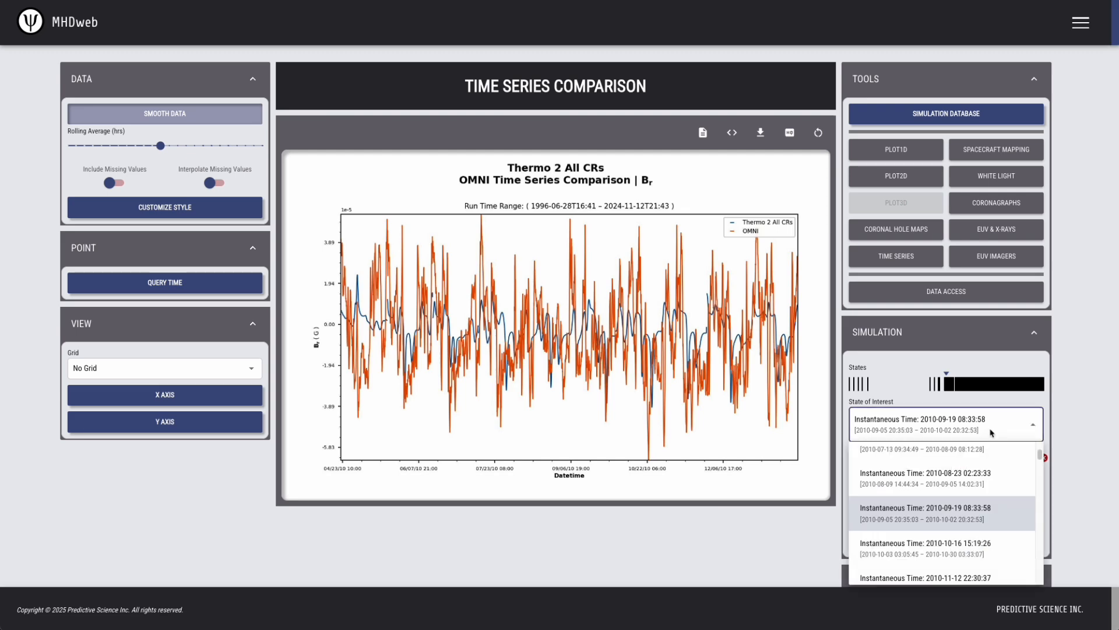
scroll(951, 505, "down", 5)
scroll(951, 505, "down", 20)
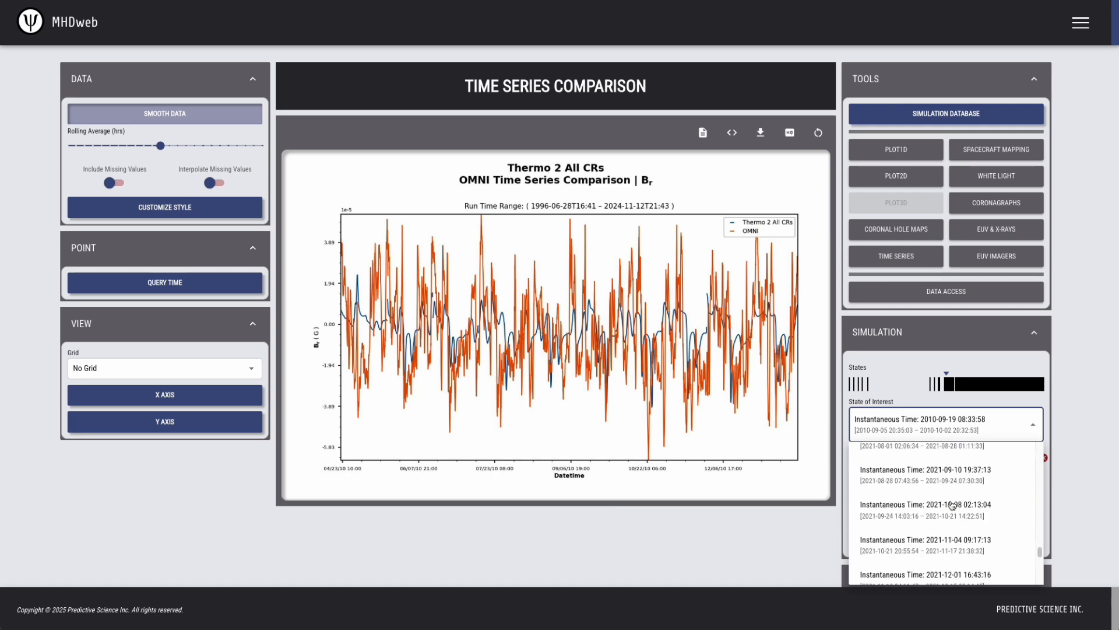
left_click(1092, 439)
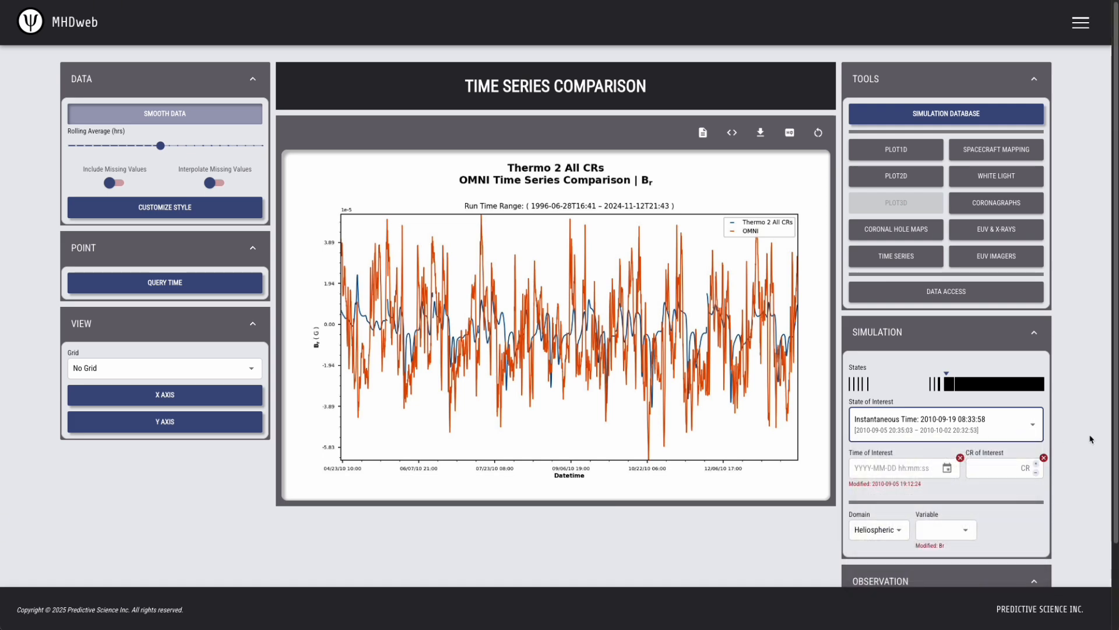
- Set the collection's CR of interest to 2289
left_click(985, 469)
type("2289")
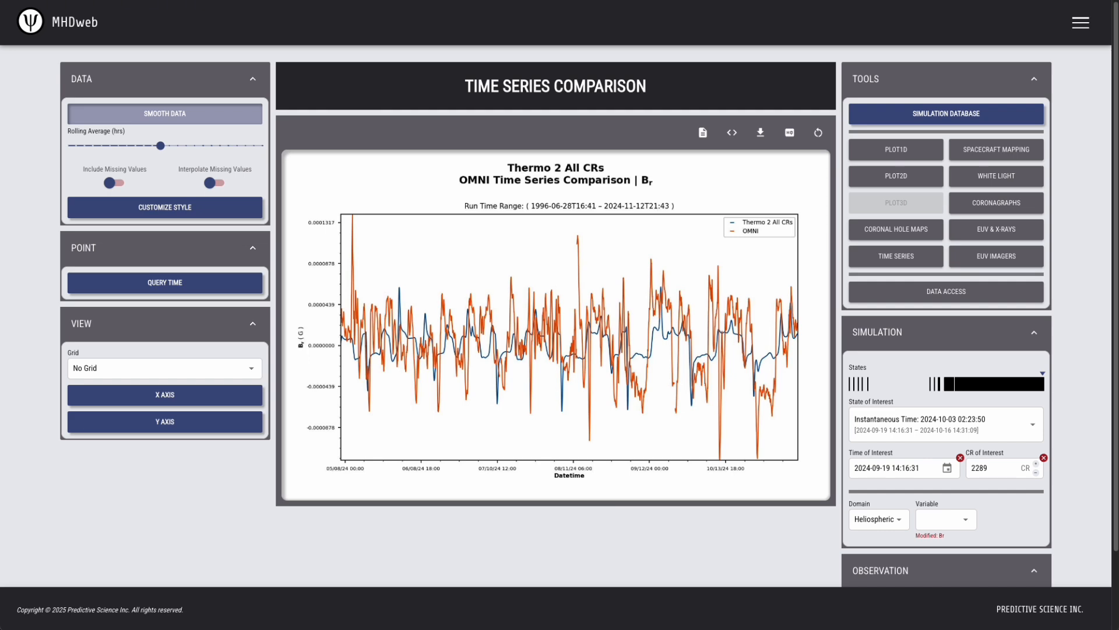
- Load the HMI CR2289 Thermo 2 run from the simulation database and set its domain to Heliospheric
left_click(998, 114)
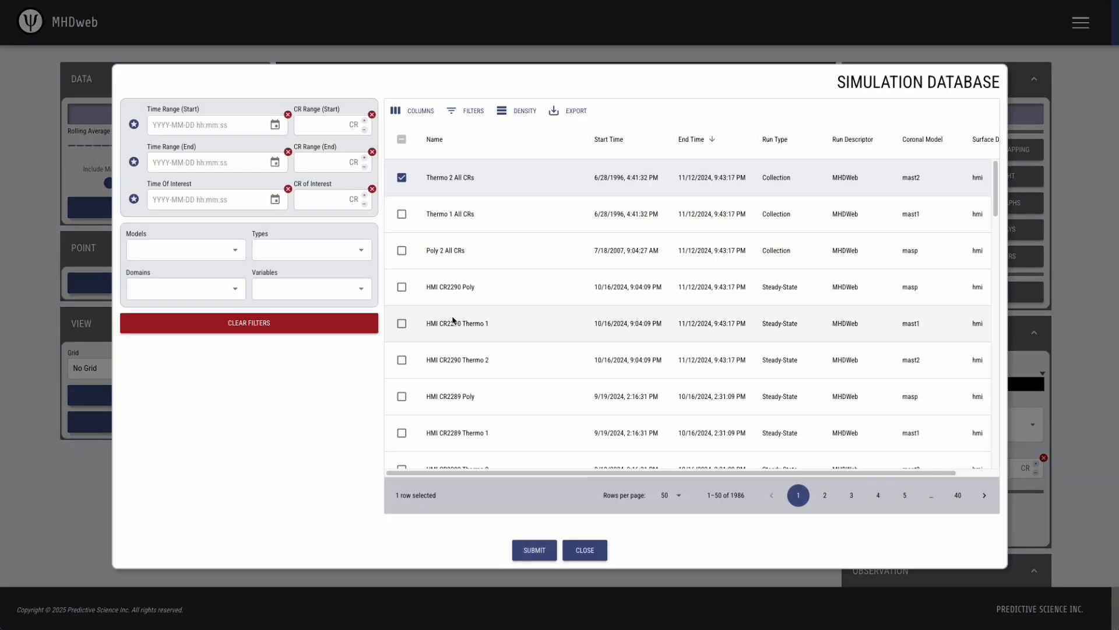
scroll(457, 318, "down", 3)
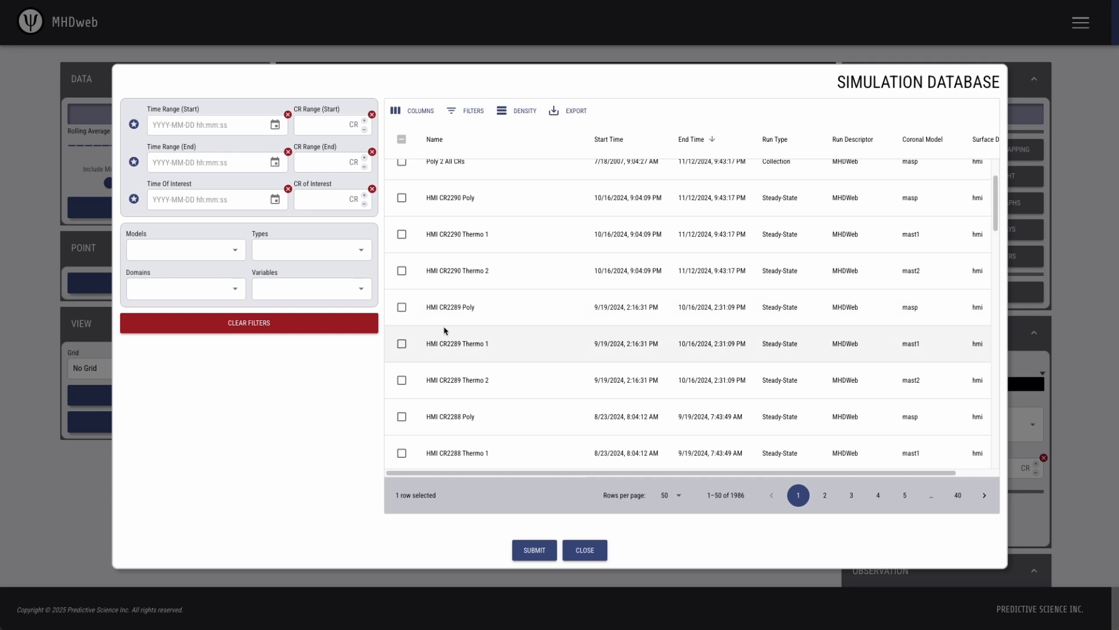
left_click(402, 380)
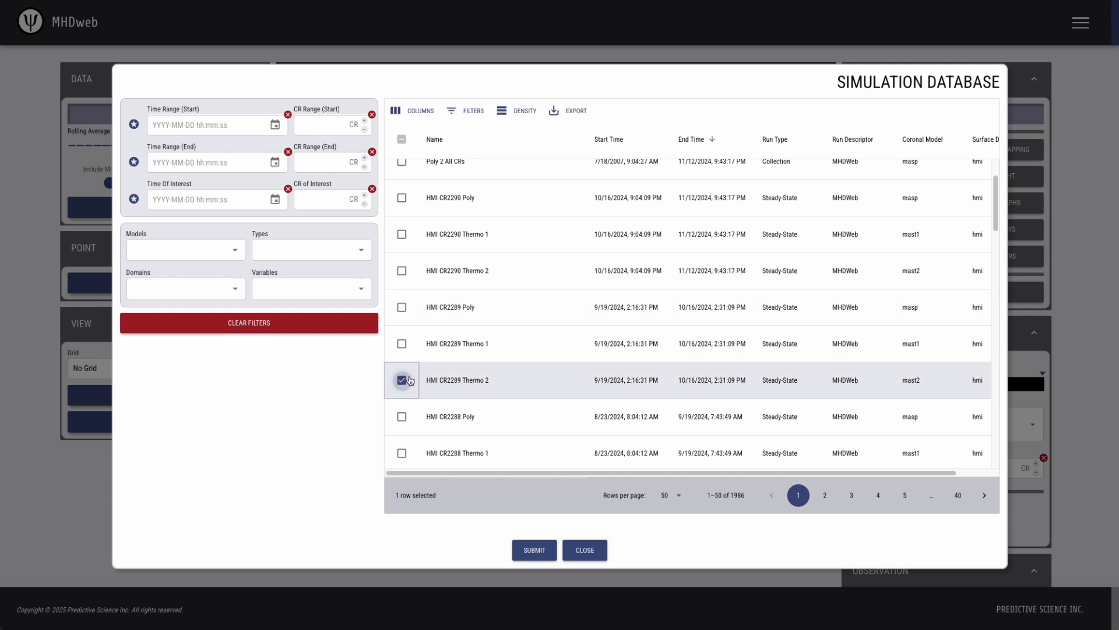
left_click(527, 548)
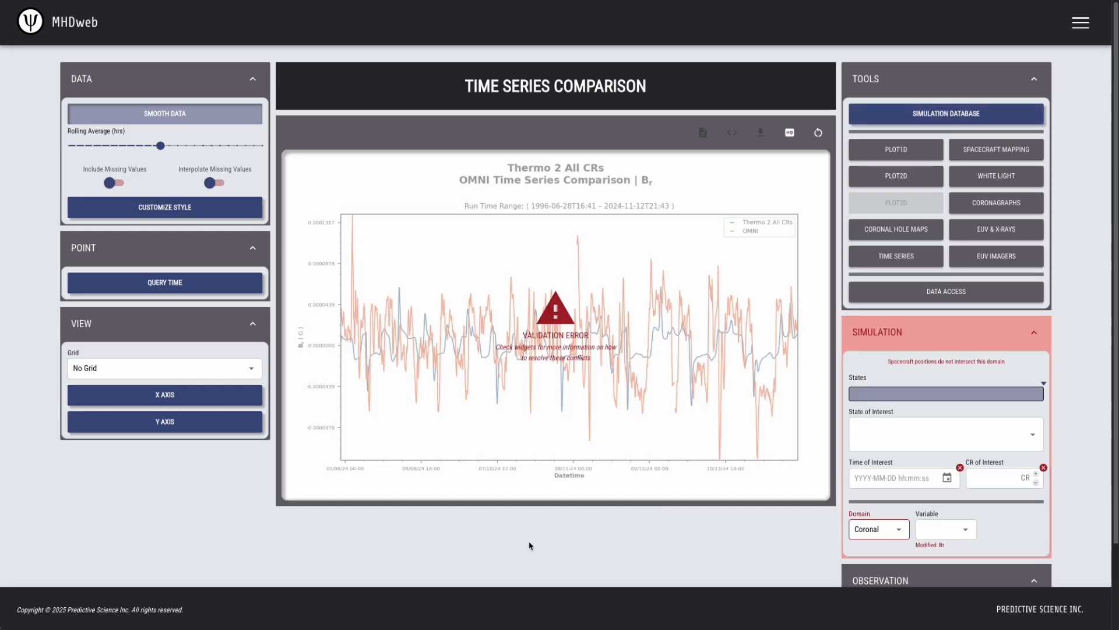
left_click(869, 529)
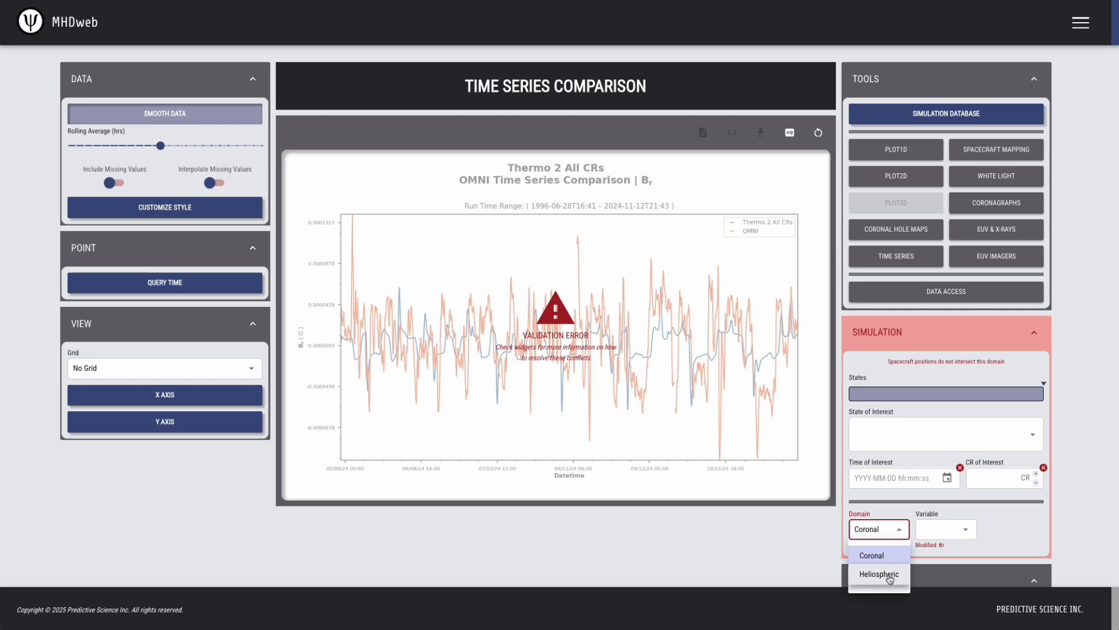
left_click(879, 574)
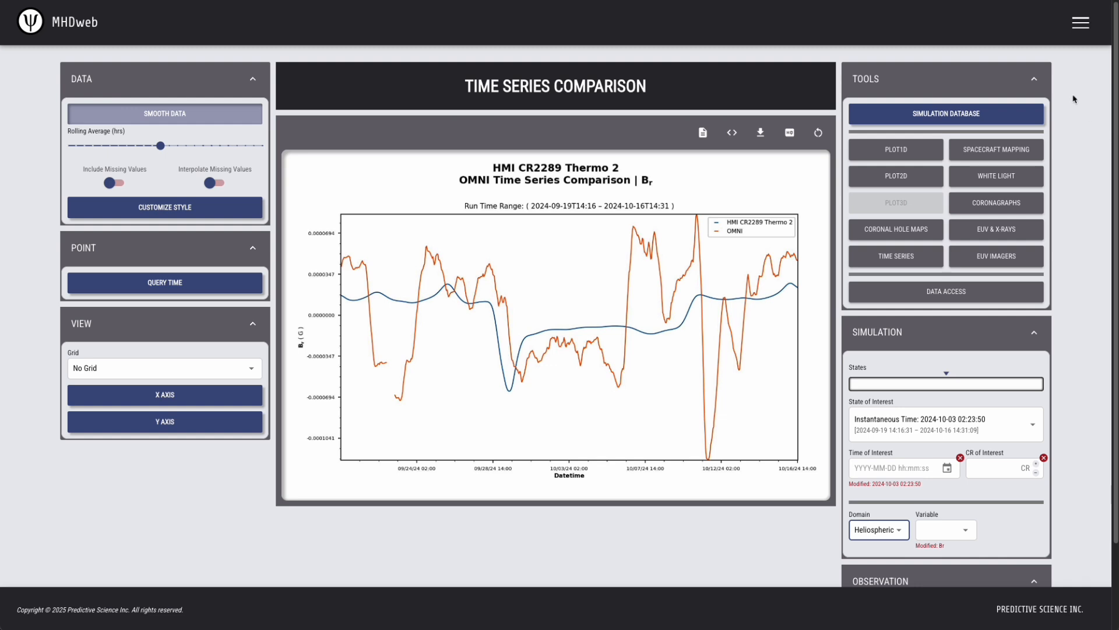
- Collapse the tools section and change the observation spacecraft to Parker
left_click(1034, 79)
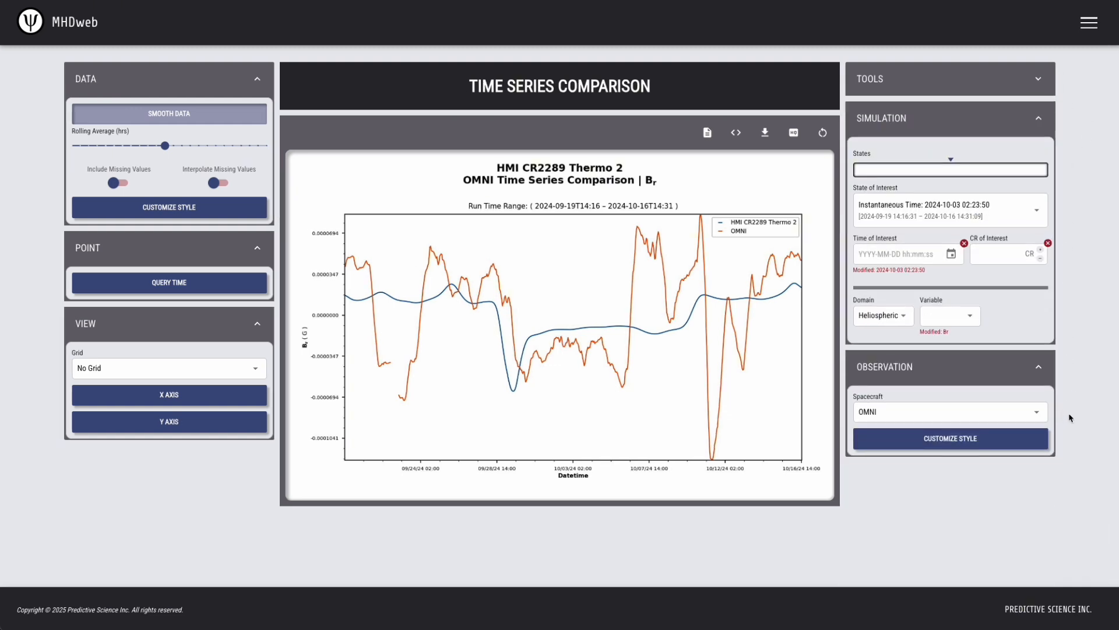
left_click(1021, 416)
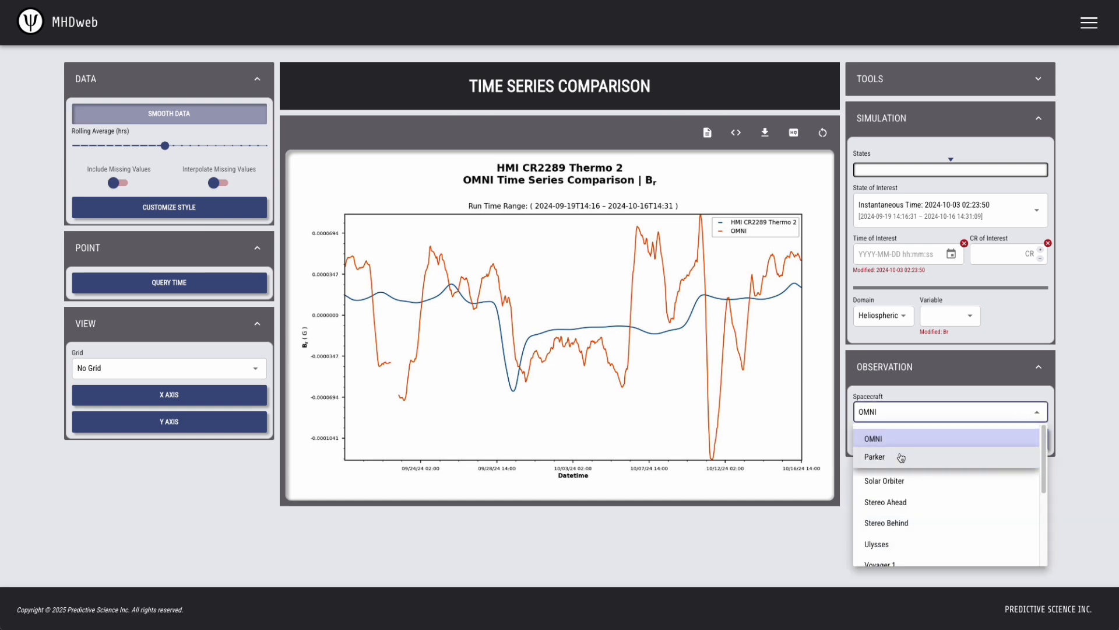
left_click(922, 462)
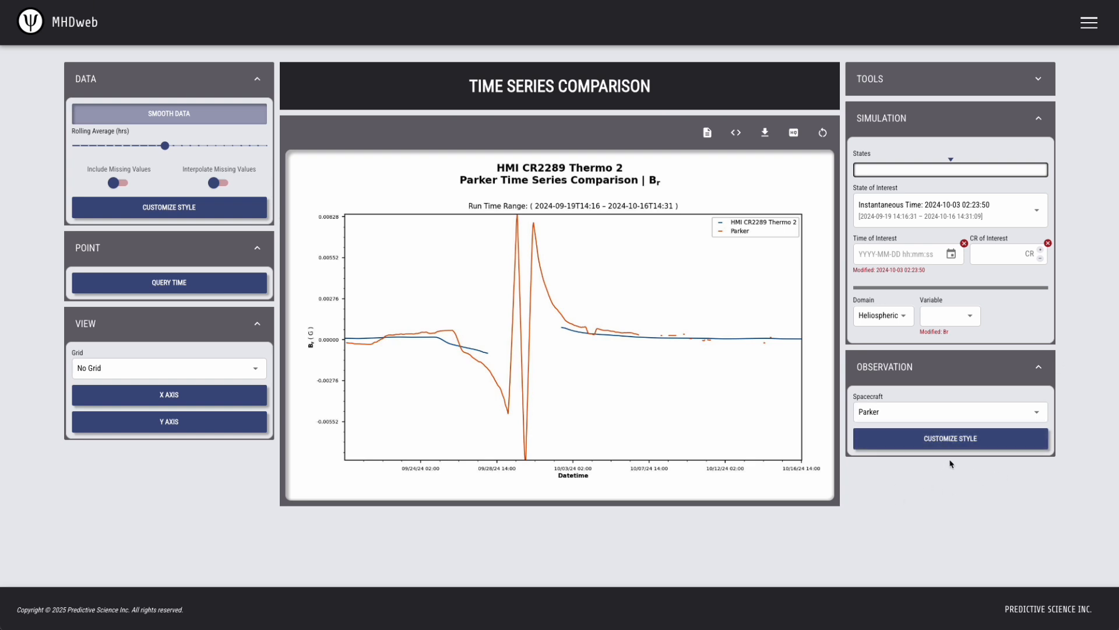
- Customize the Parker observation style by changing its line color to dark green
left_click(950, 440)
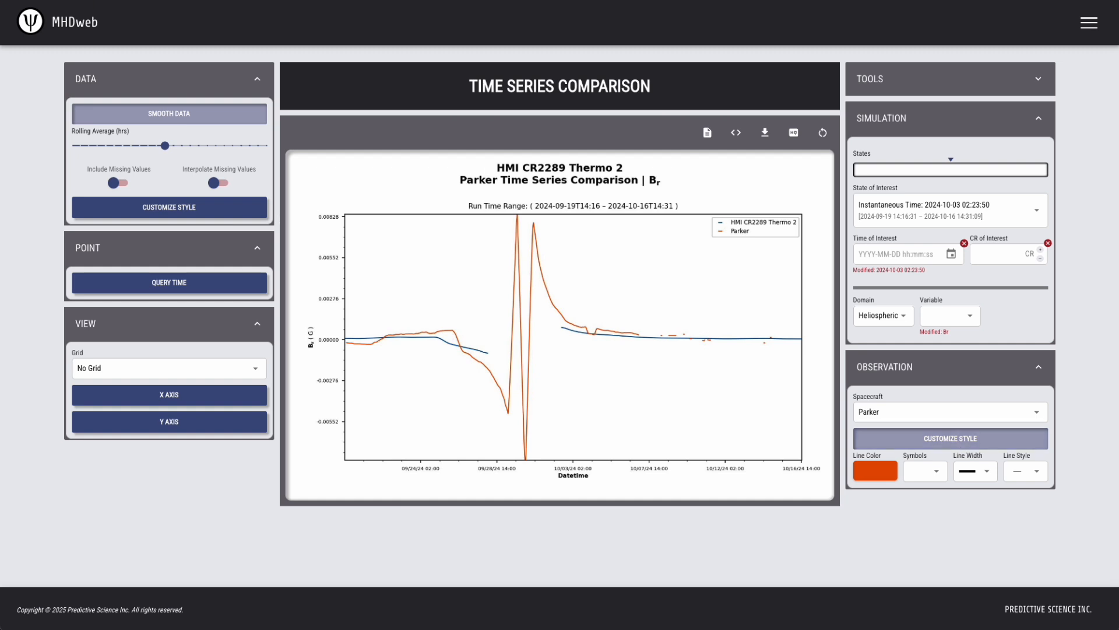
left_click(876, 474)
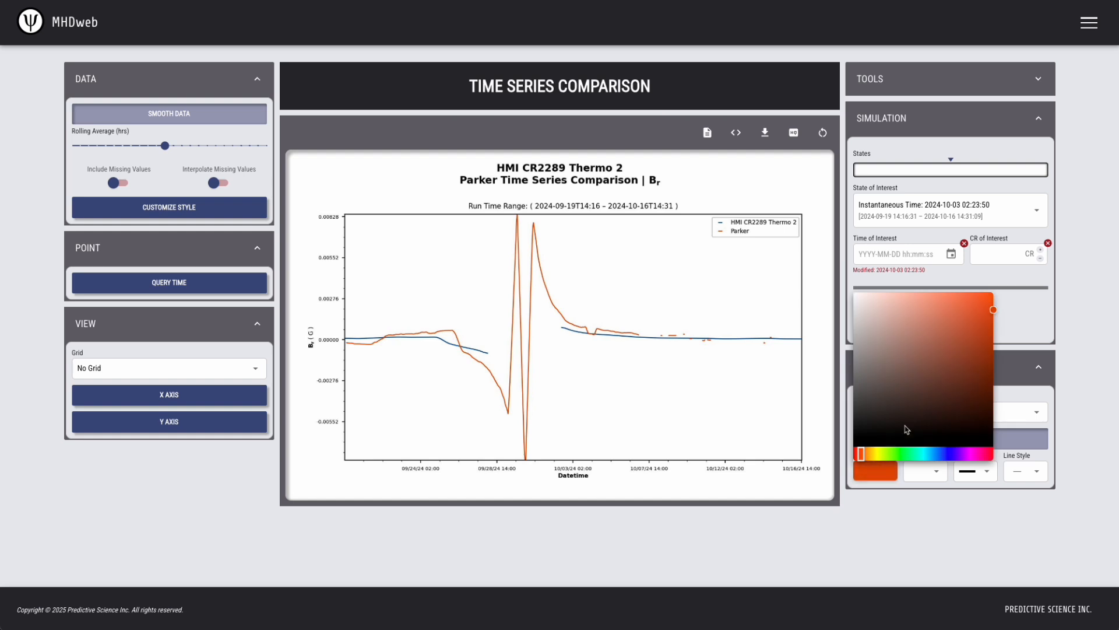
left_click_drag(891, 458, 903, 458)
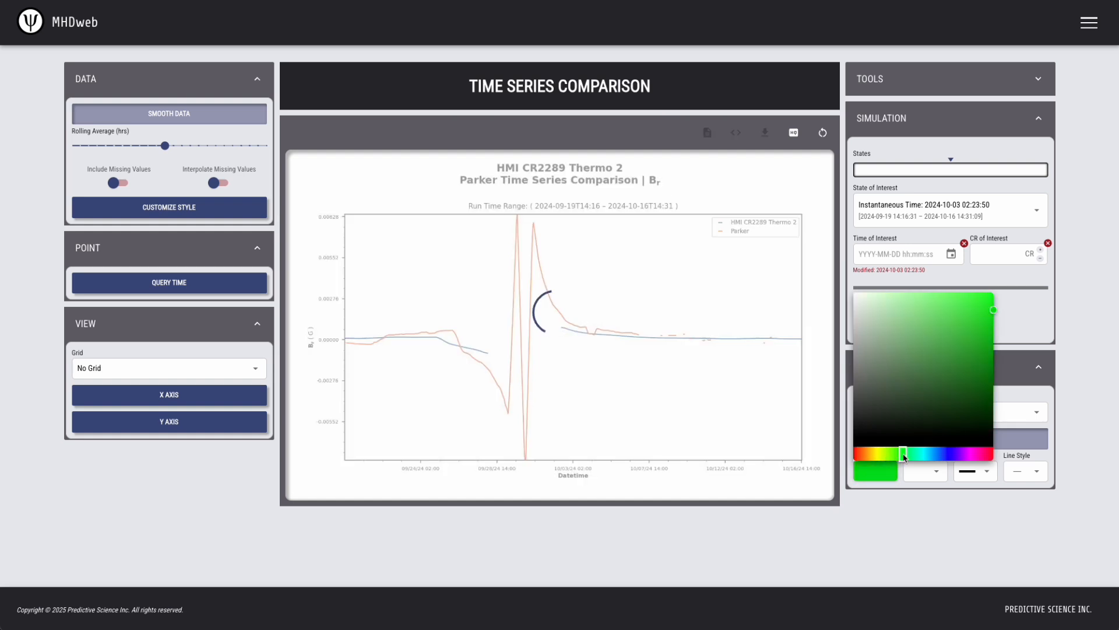
left_click_drag(993, 308, 985, 357)
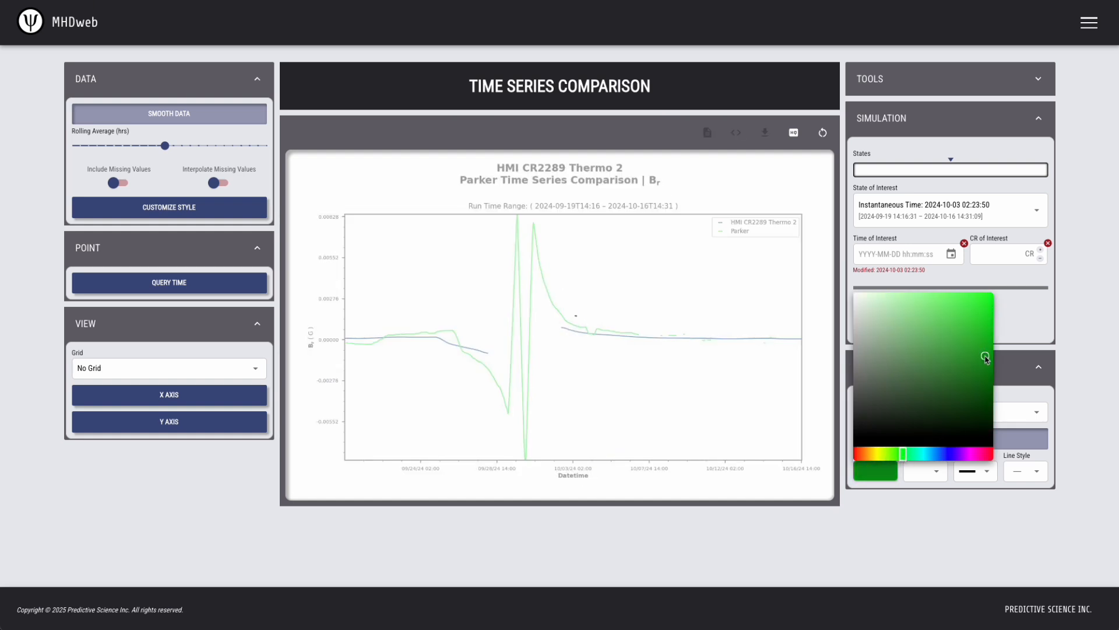
left_click(1069, 469)
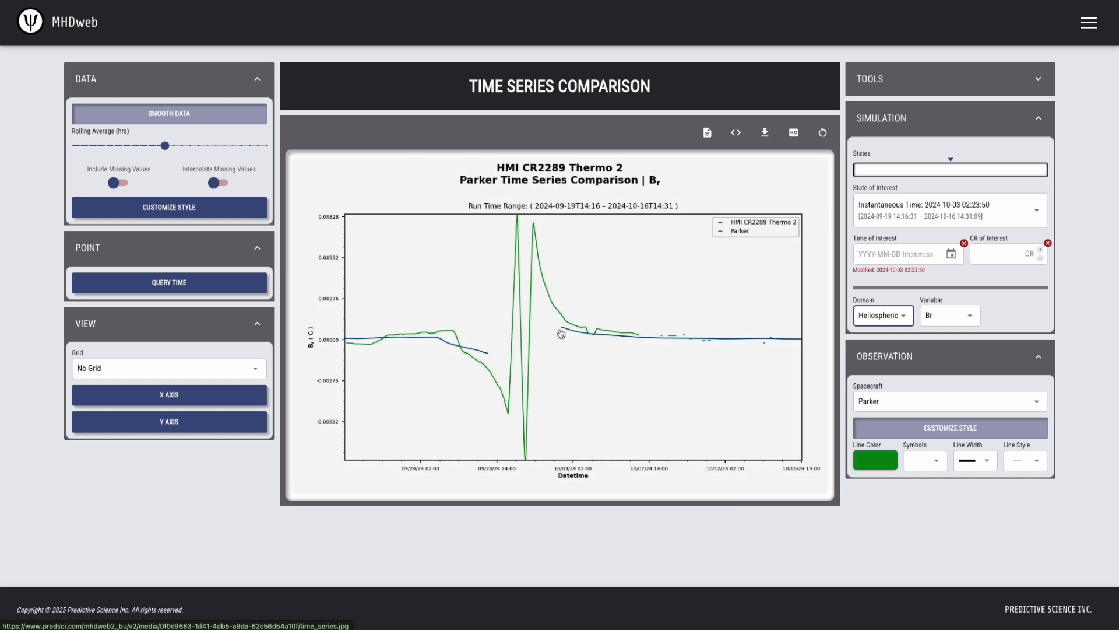
- Plot the run's Coronal domain against the Parker data, and return the domain to Heliospheric
left_click(883, 316)
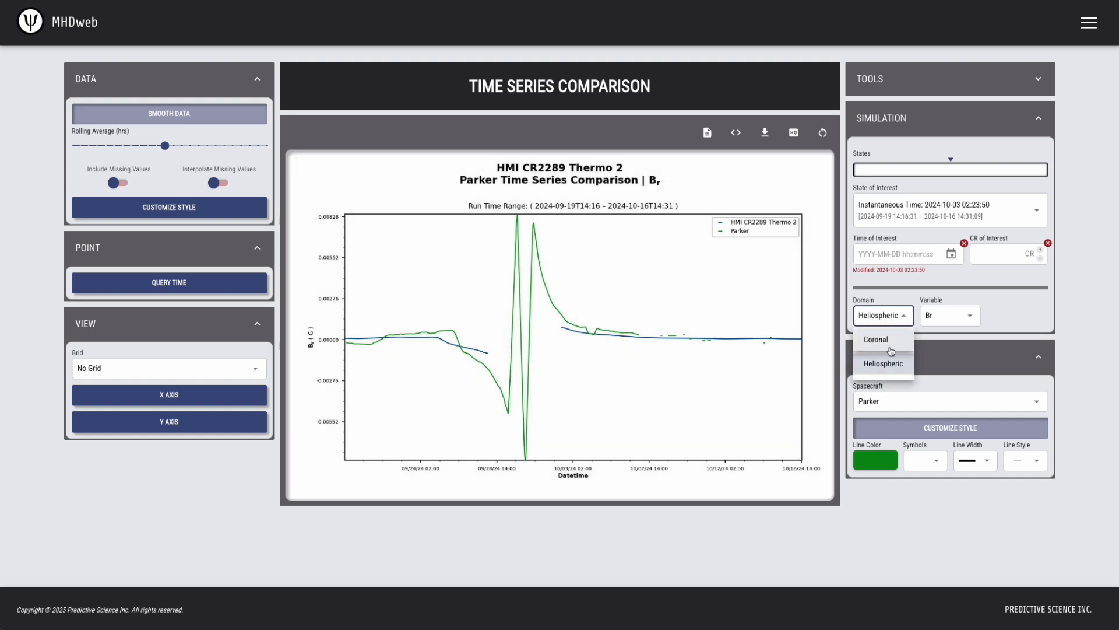
left_click(876, 339)
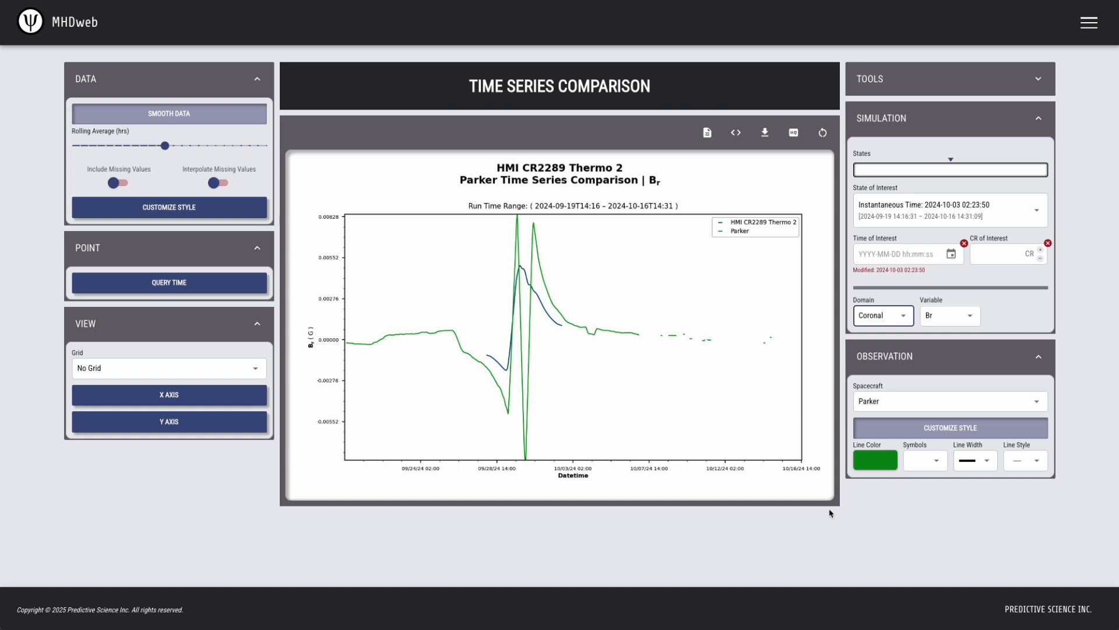
left_click(893, 315)
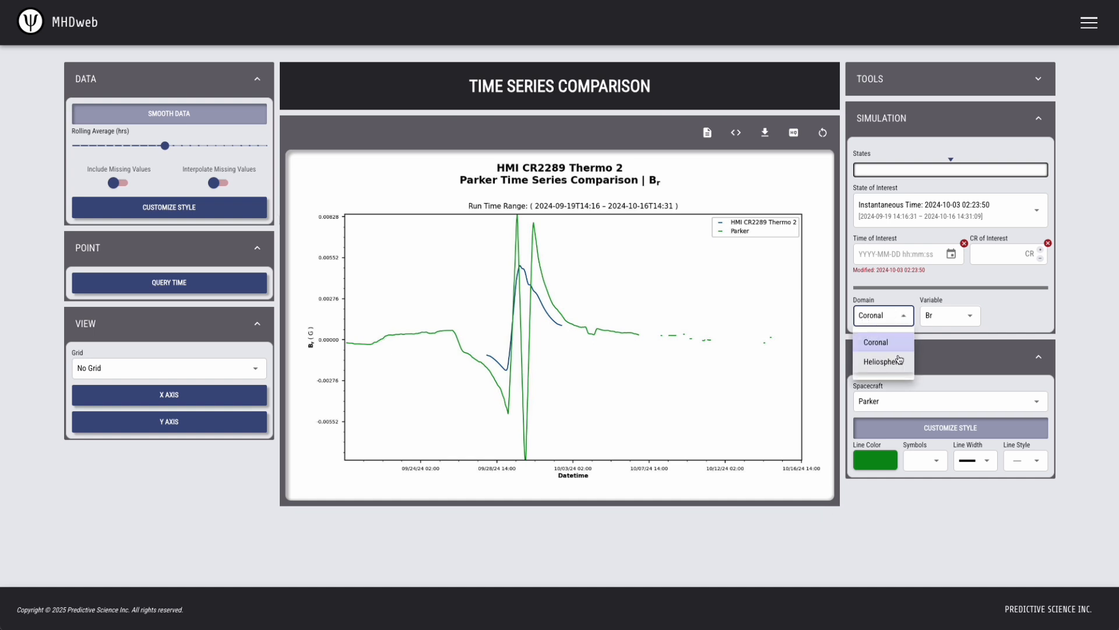
left_click(899, 362)
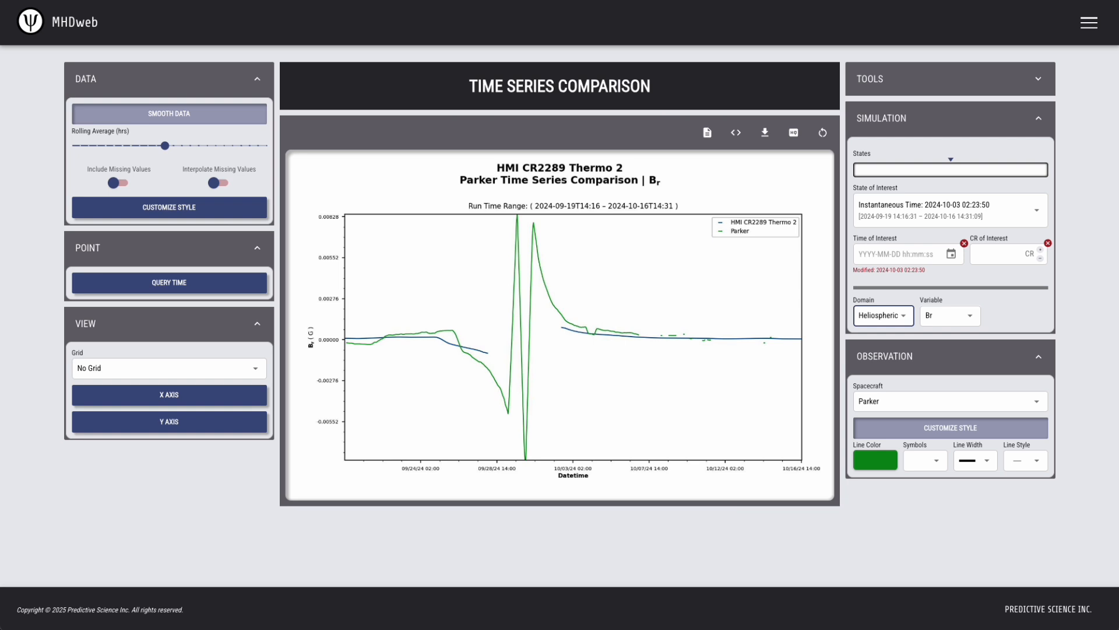
- Toggle data smoothing off and on, and try rolling averages of 1 hour and the maximum length
left_click(145, 115)
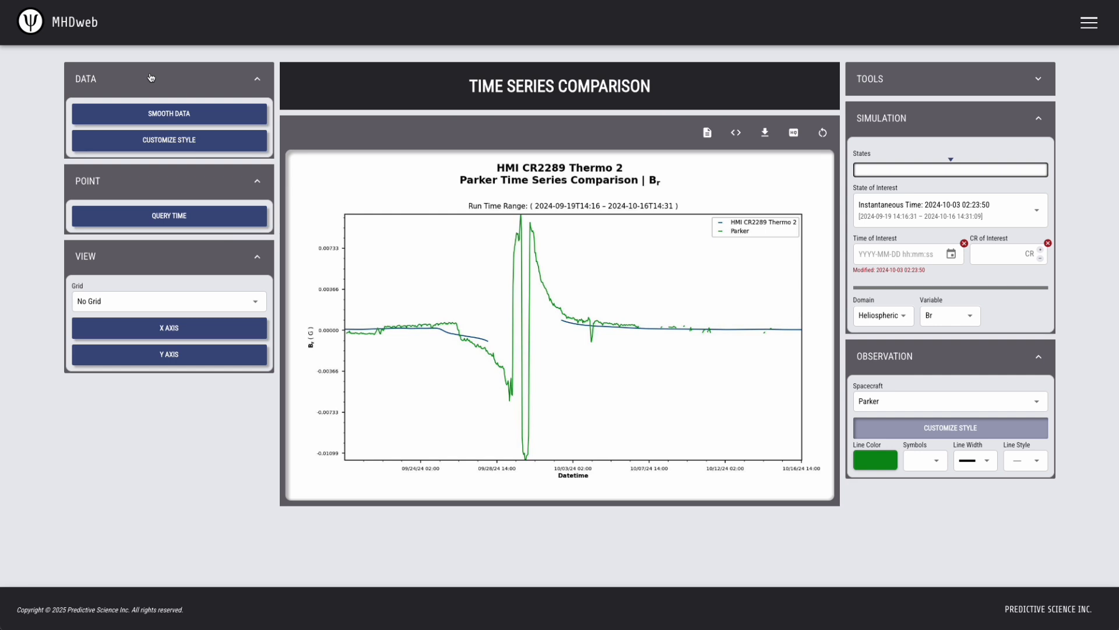
left_click(140, 117)
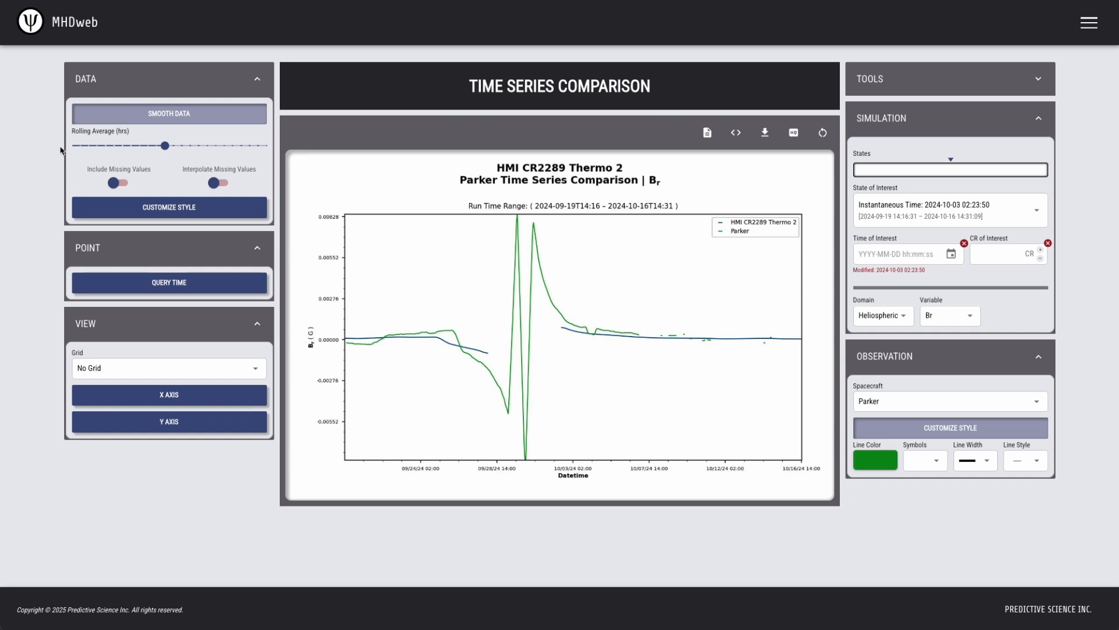
left_click_drag(165, 146, 67, 151)
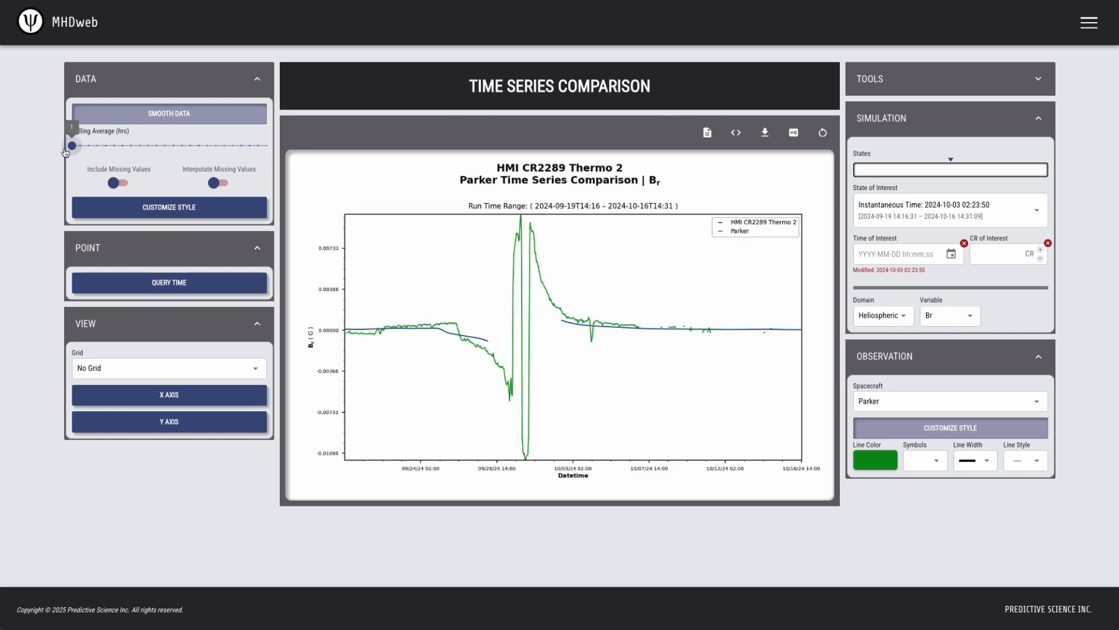
left_click_drag(73, 146, 275, 142)
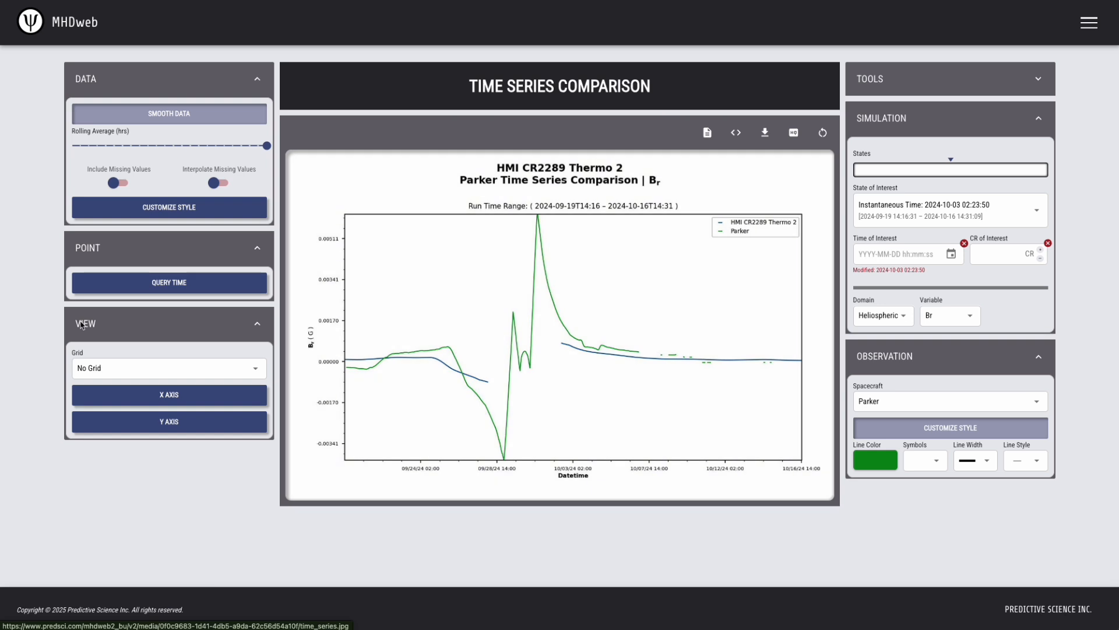
- Try the options for including and interpolating missing values, switching each one off again
left_click(119, 183)
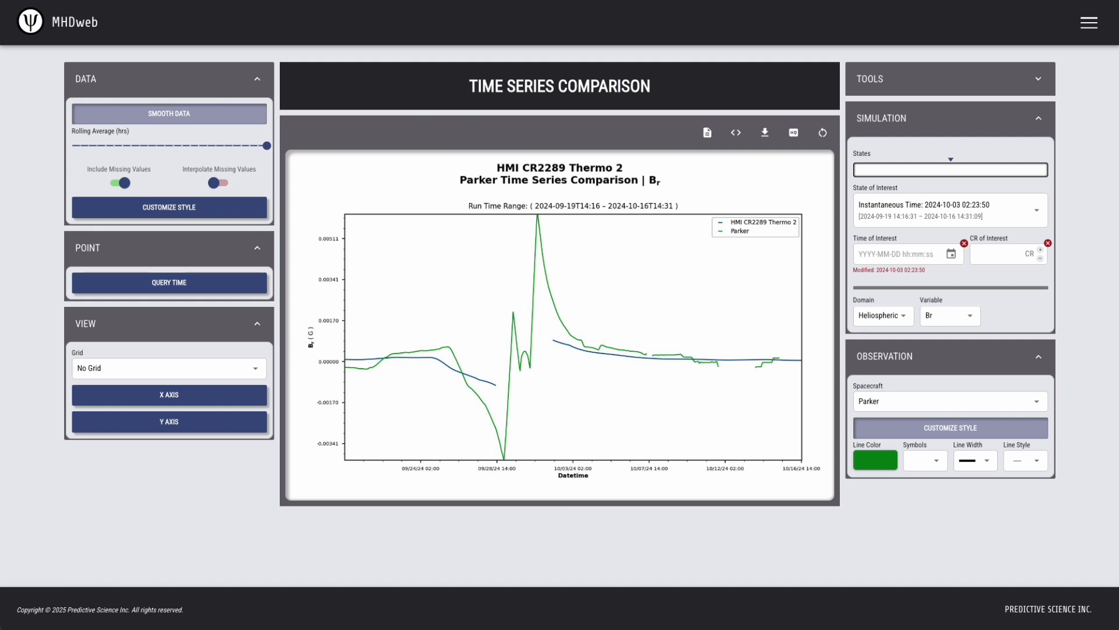
left_click(121, 183)
left_click(219, 183)
left_click(221, 184)
- Try the sign-only display for the simulation data, enable fill color instead, and collapse both style sections
left_click(100, 209)
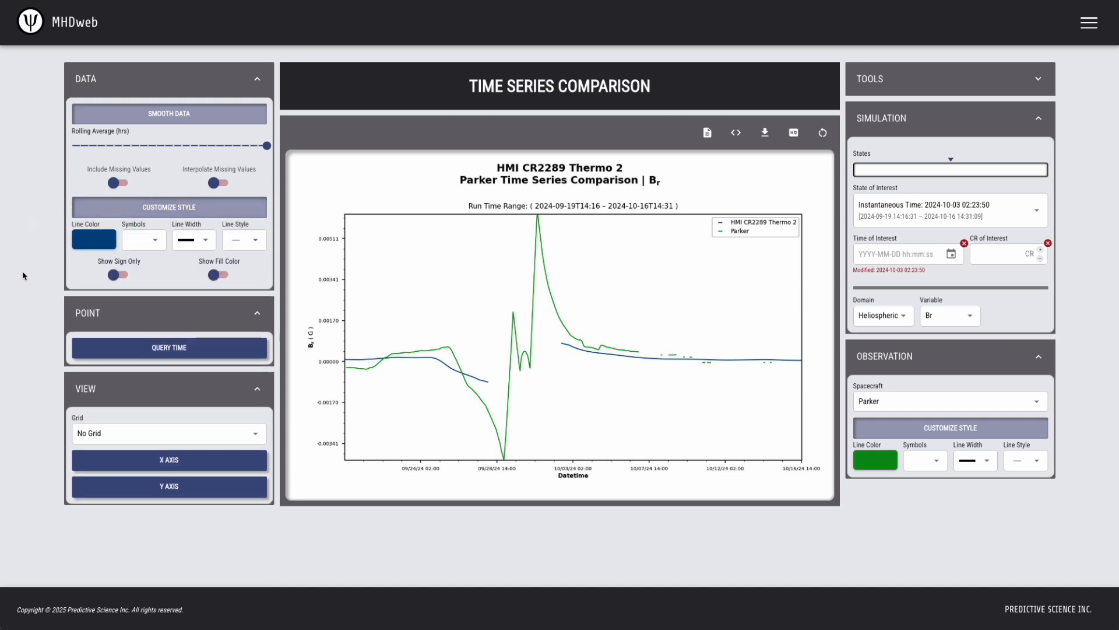
left_click(120, 275)
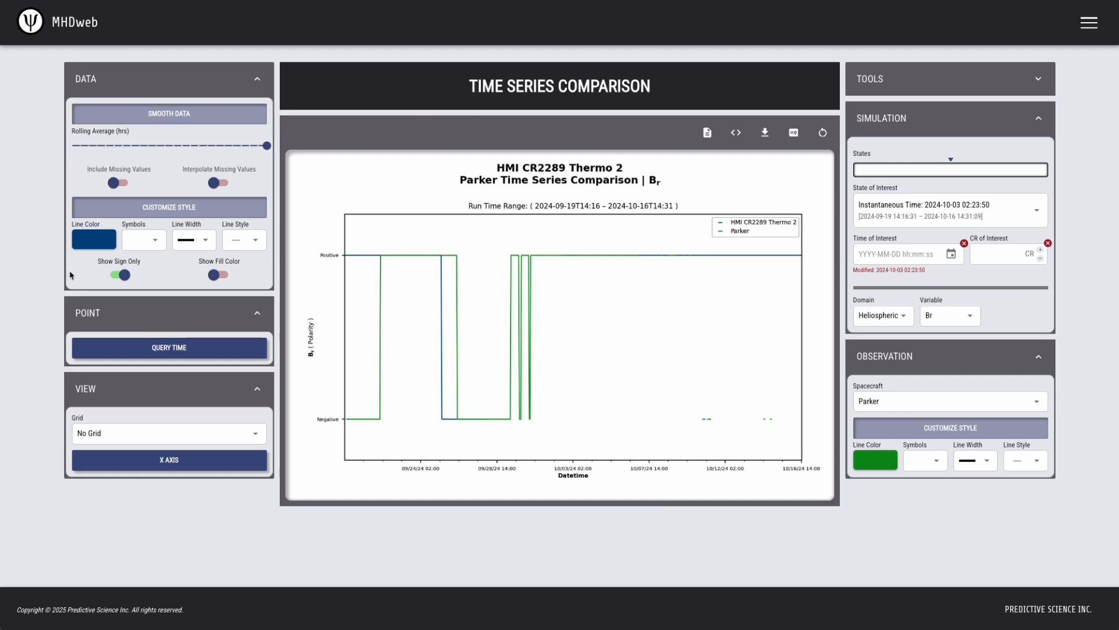
left_click(118, 275)
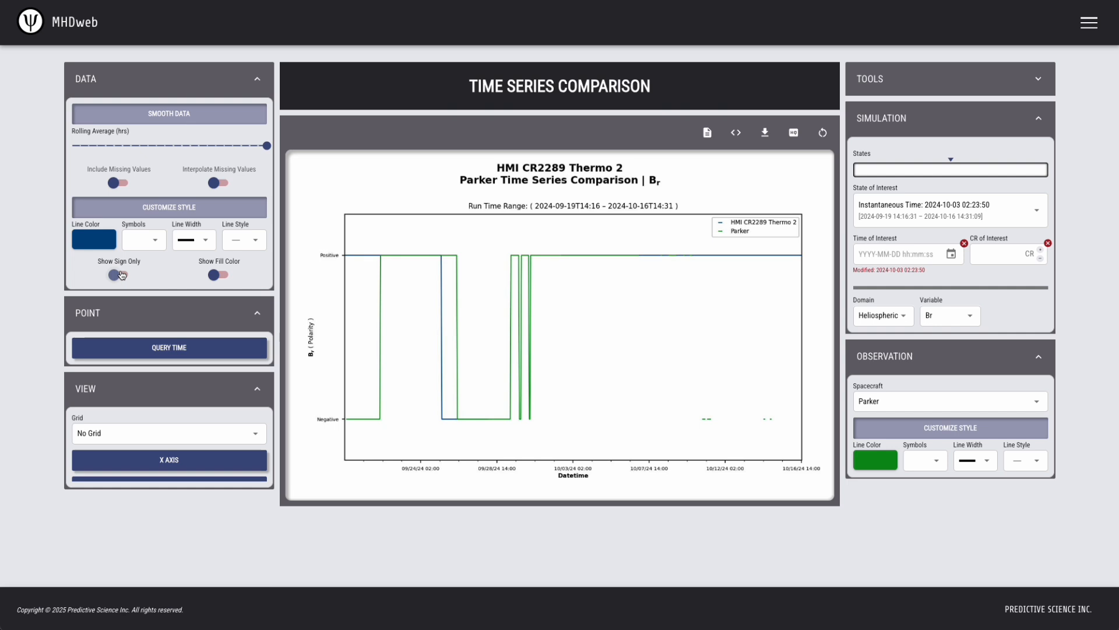
left_click(219, 275)
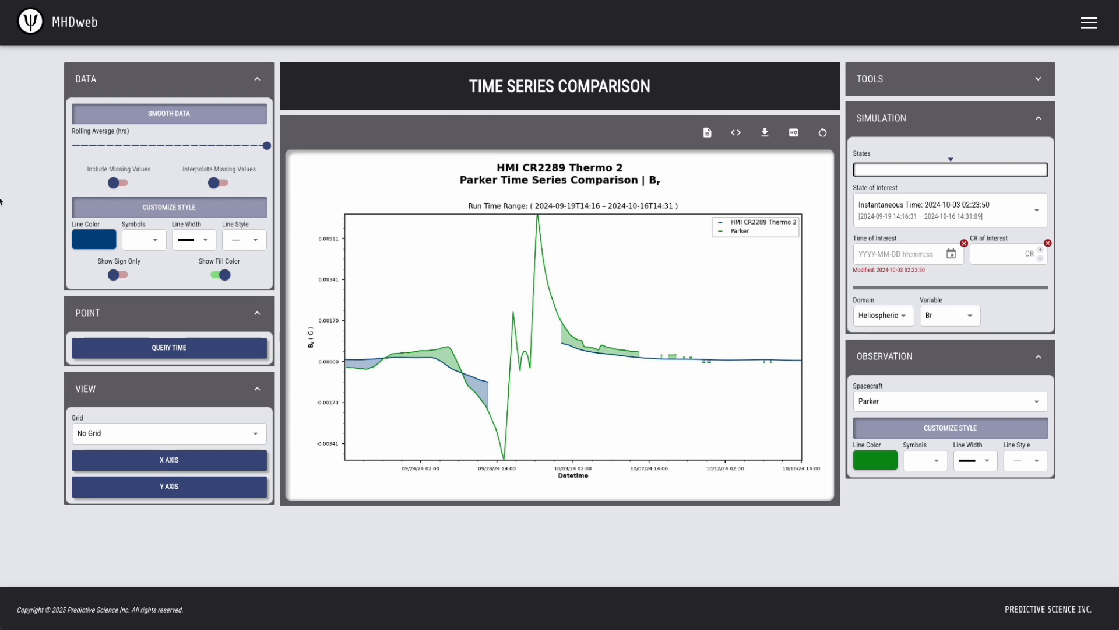
left_click(139, 207)
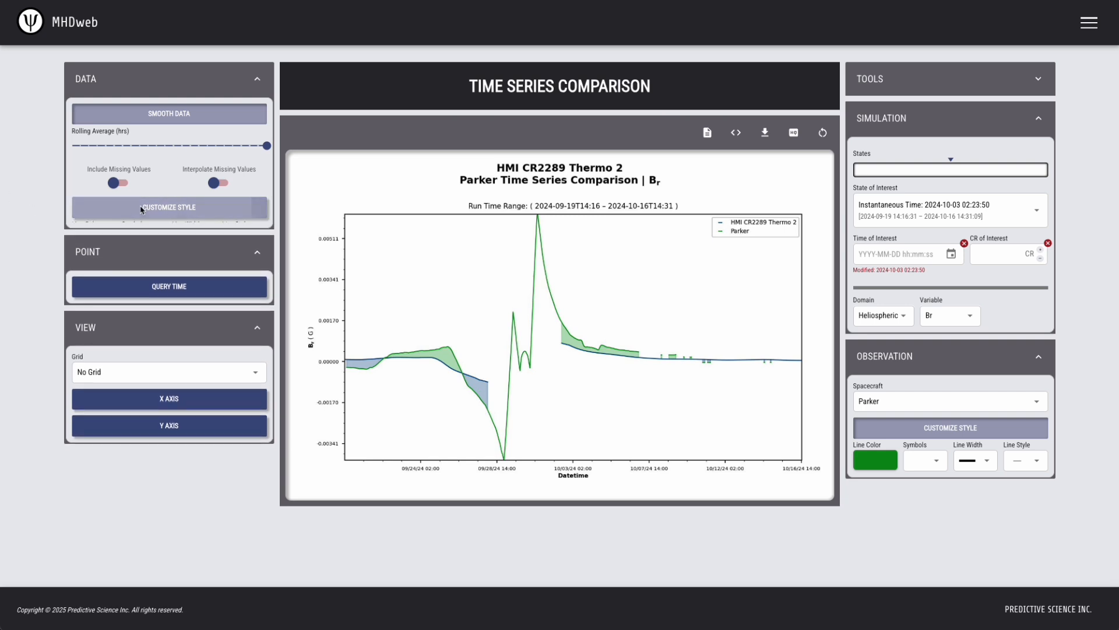
left_click(944, 429)
- Reduce the rolling average from its maximum to the earlier setting near the middle of its range
mouse_move(267, 148)
left_click_drag(266, 148, 169, 146)
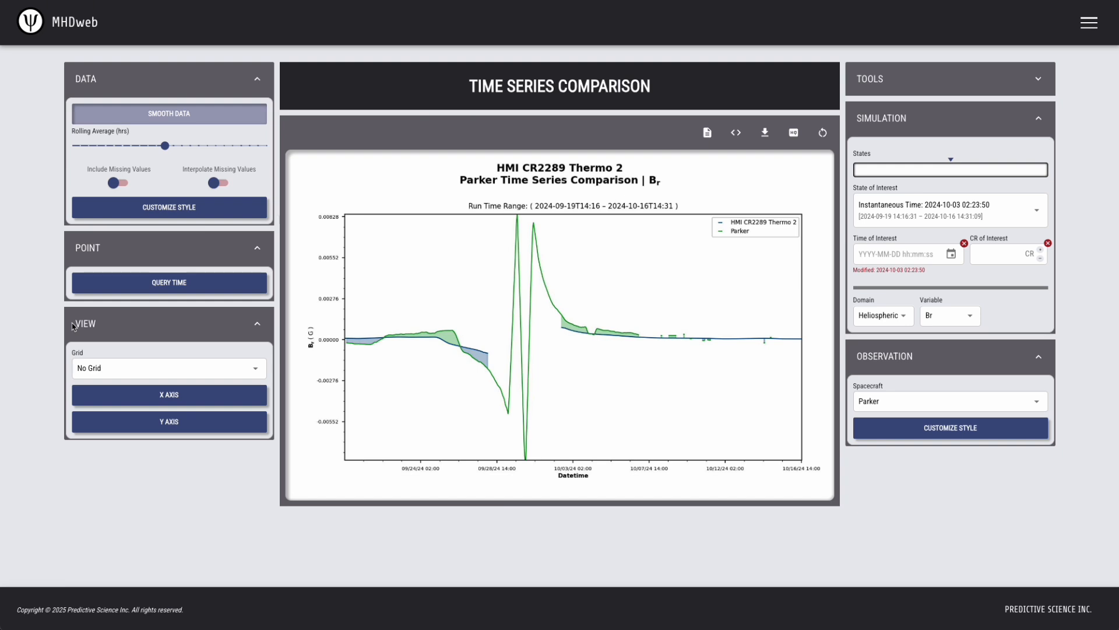
left_click(170, 285)
left_click(173, 286)
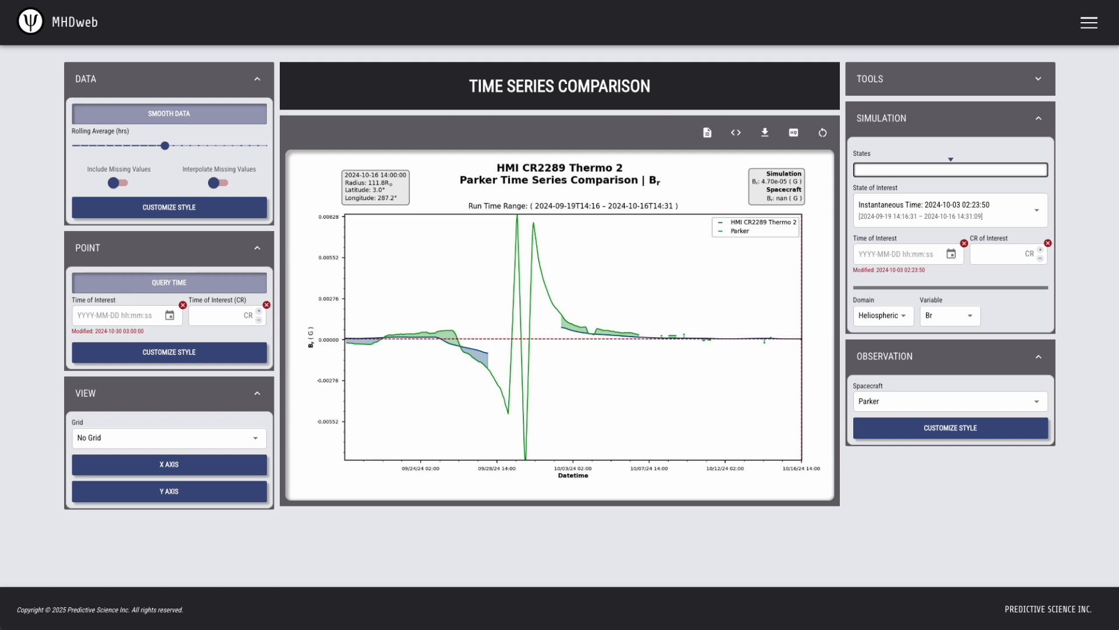
left_click(93, 314)
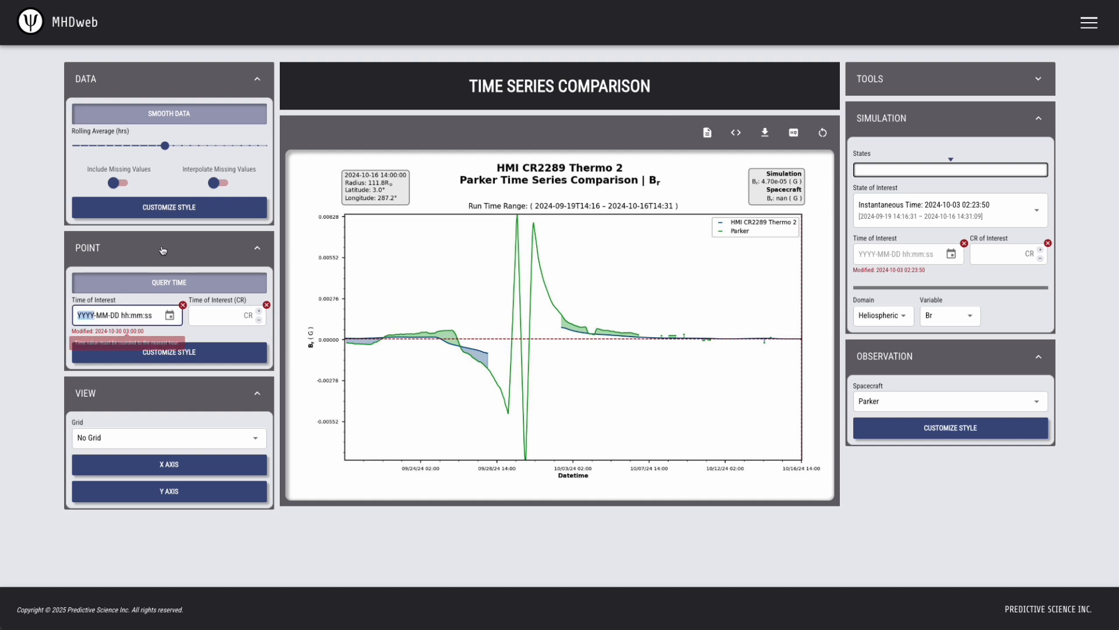
type("2024-")
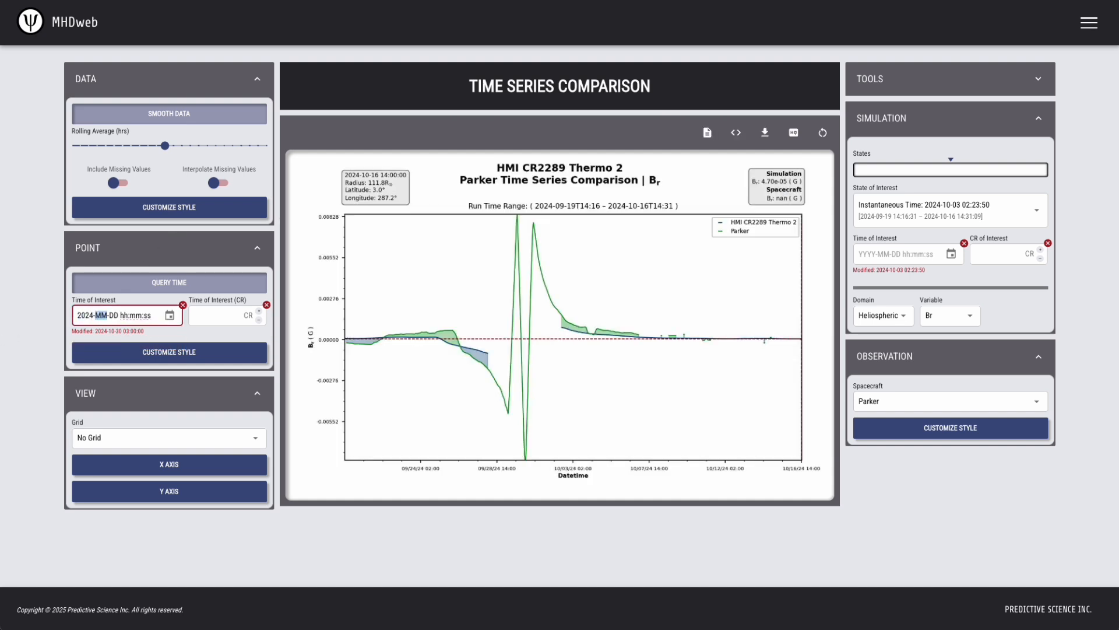
type("09-24 00:00:00")
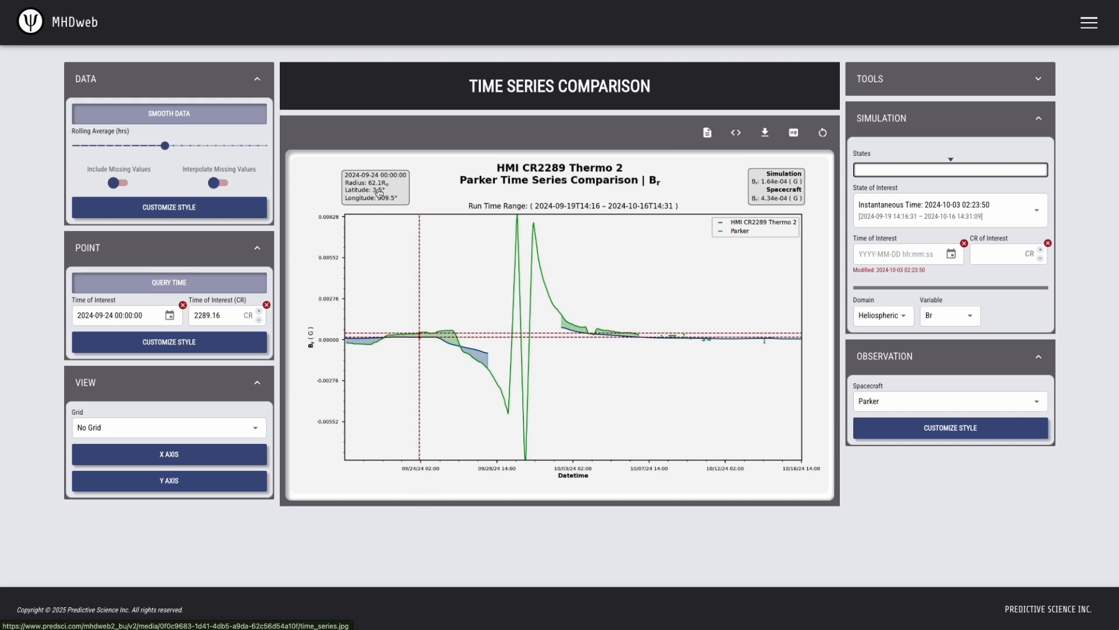
left_click(120, 315)
key("Up")
key("Up")
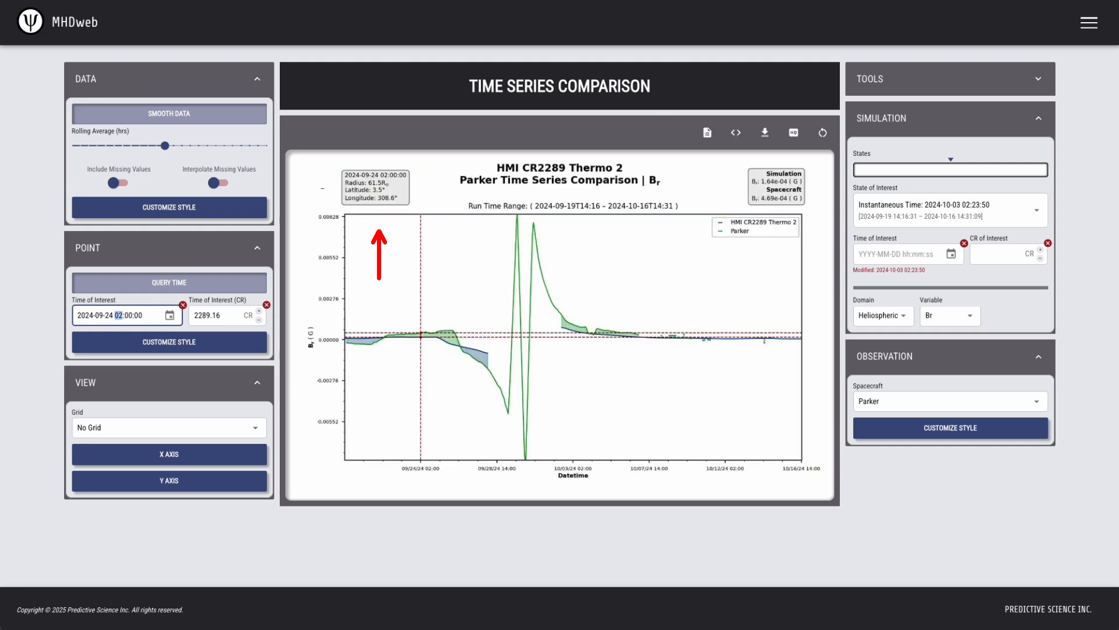
key("Up")
key("Up")
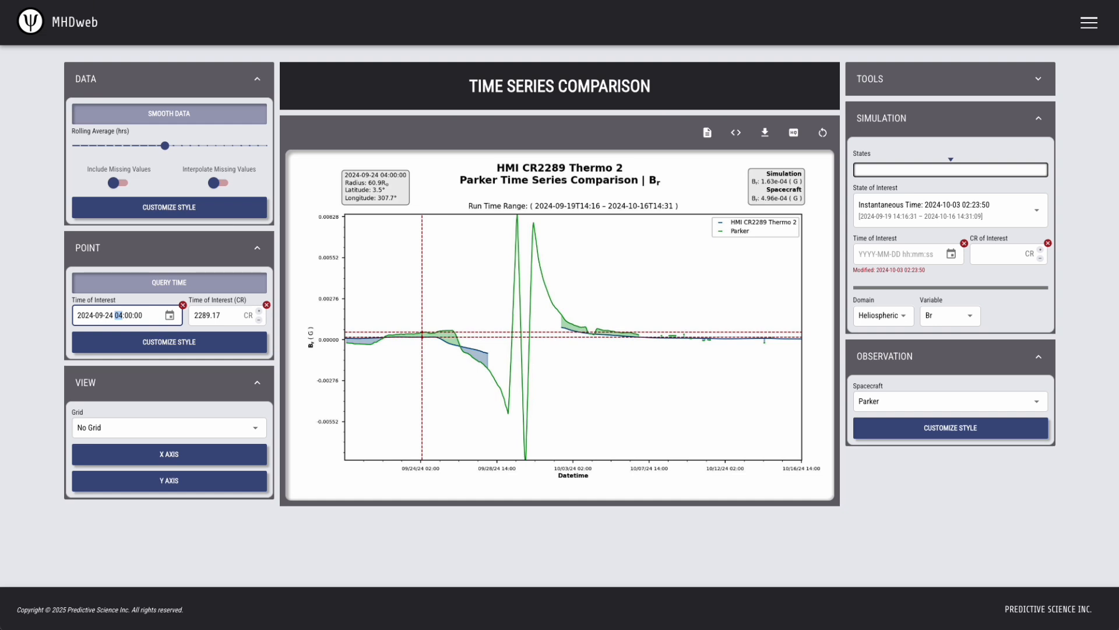
- Try 30 minutes in the queried time, and turn the time query off
key("Right")
type("30")
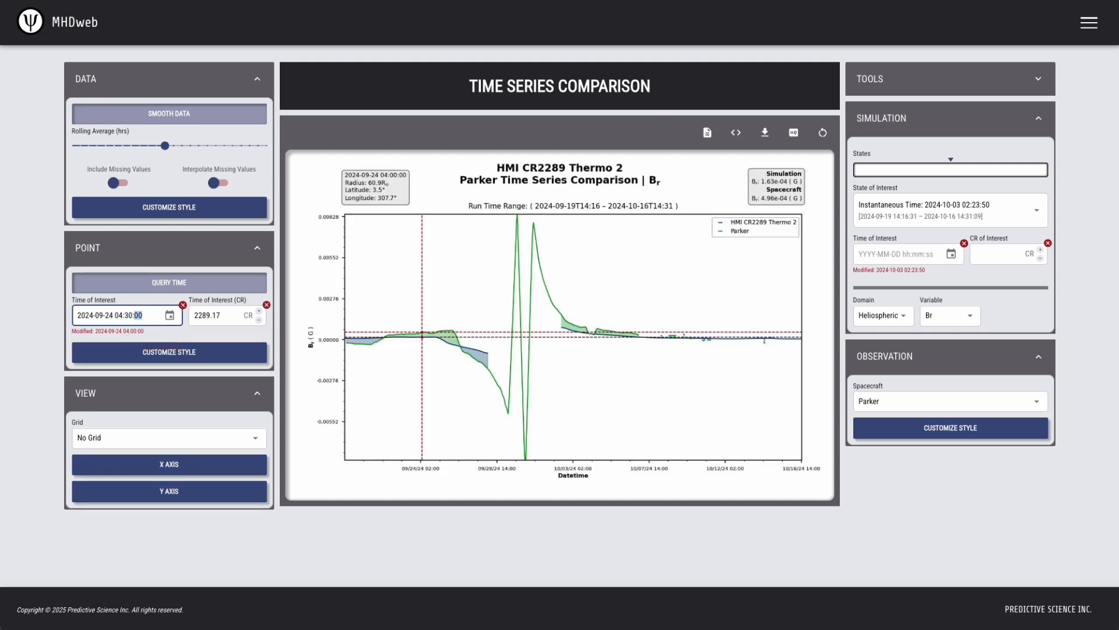
left_click(182, 305)
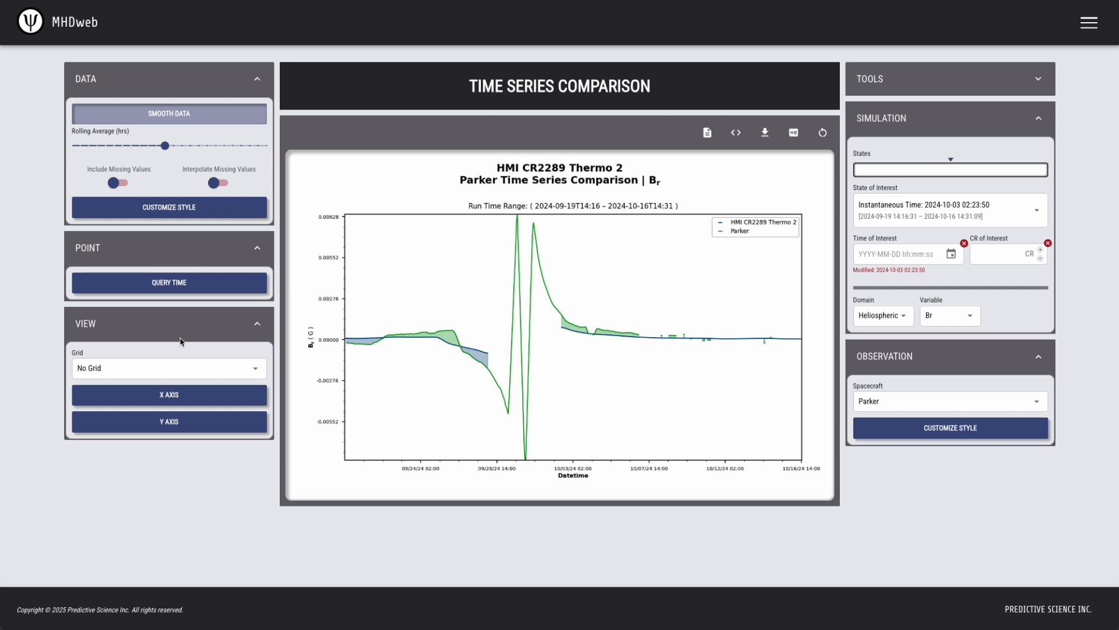
left_click(180, 400)
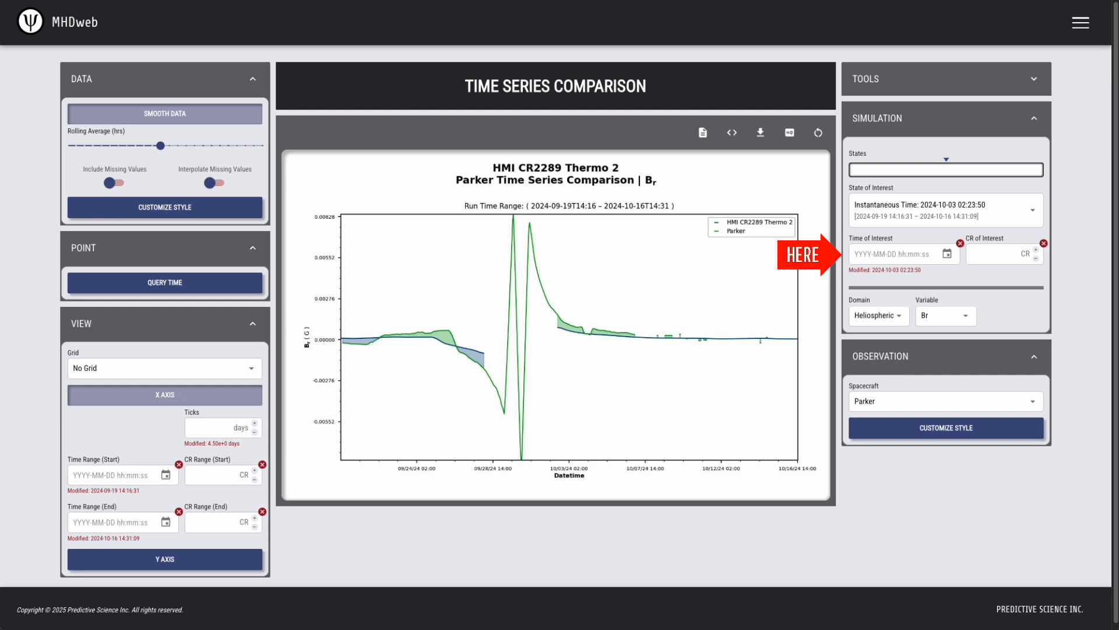
left_click(860, 253)
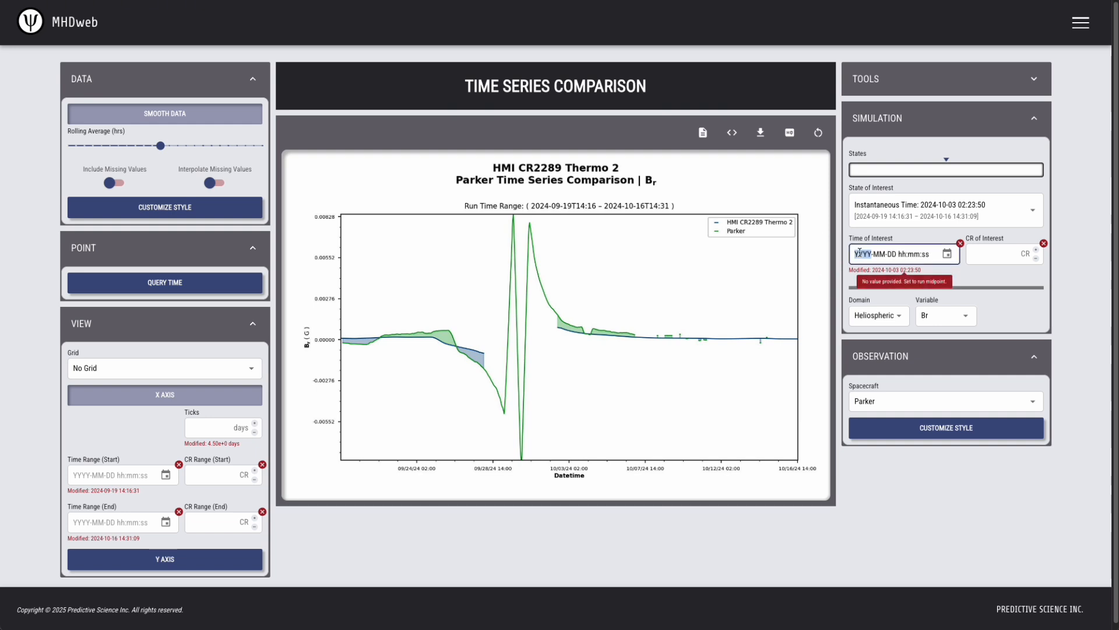
type("2024-")
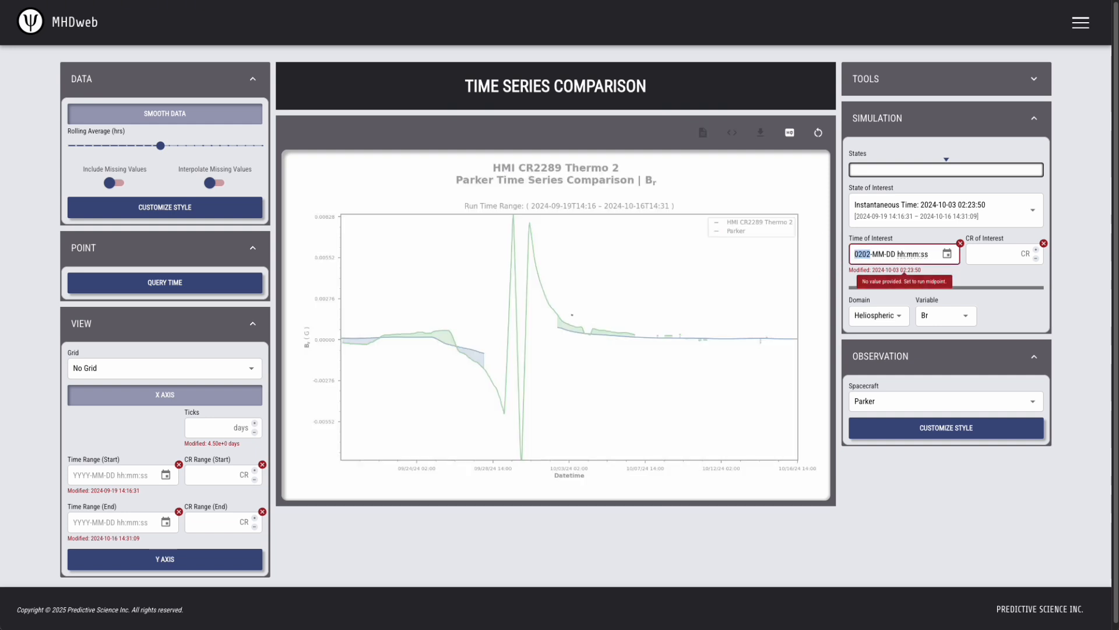
type("10-07 00:00:00")
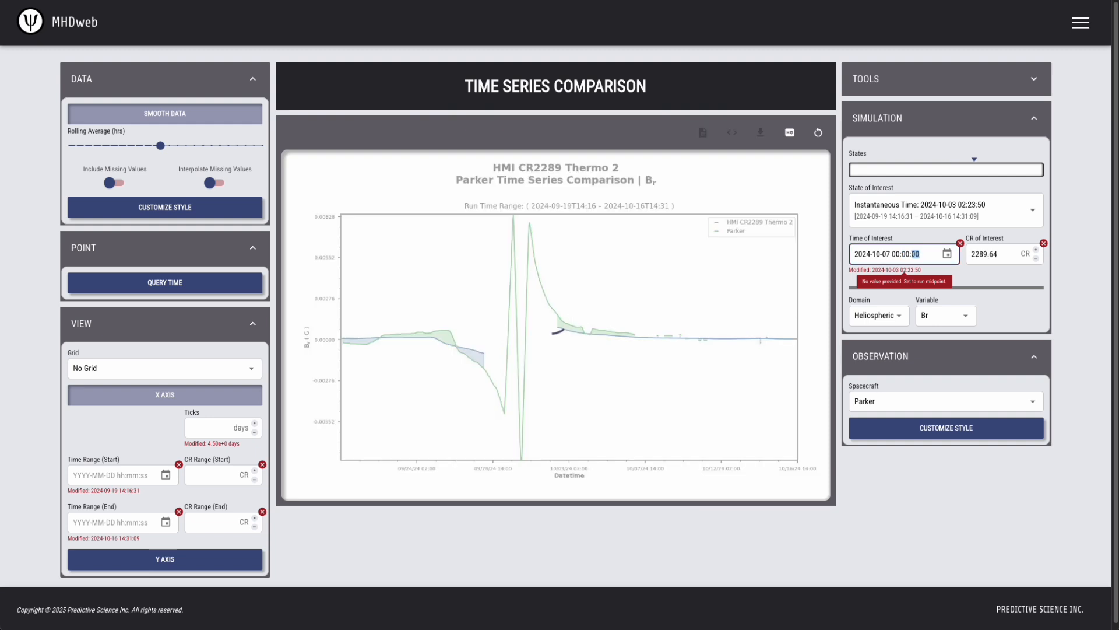
left_click(77, 524)
left_click(77, 523)
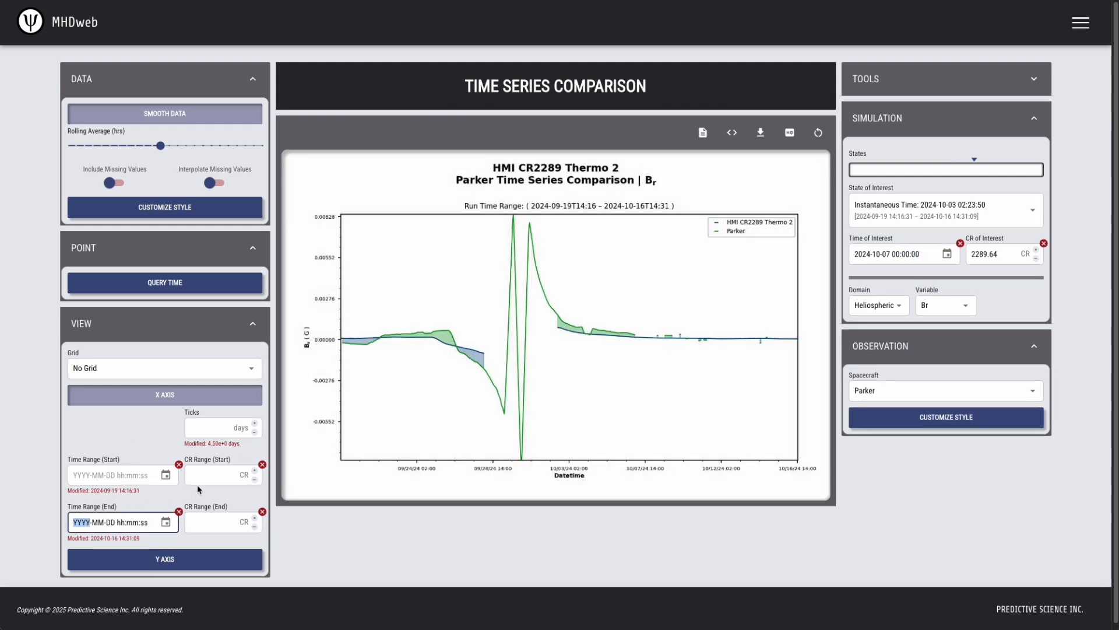
type("2024-10-01 00:00:007000000")
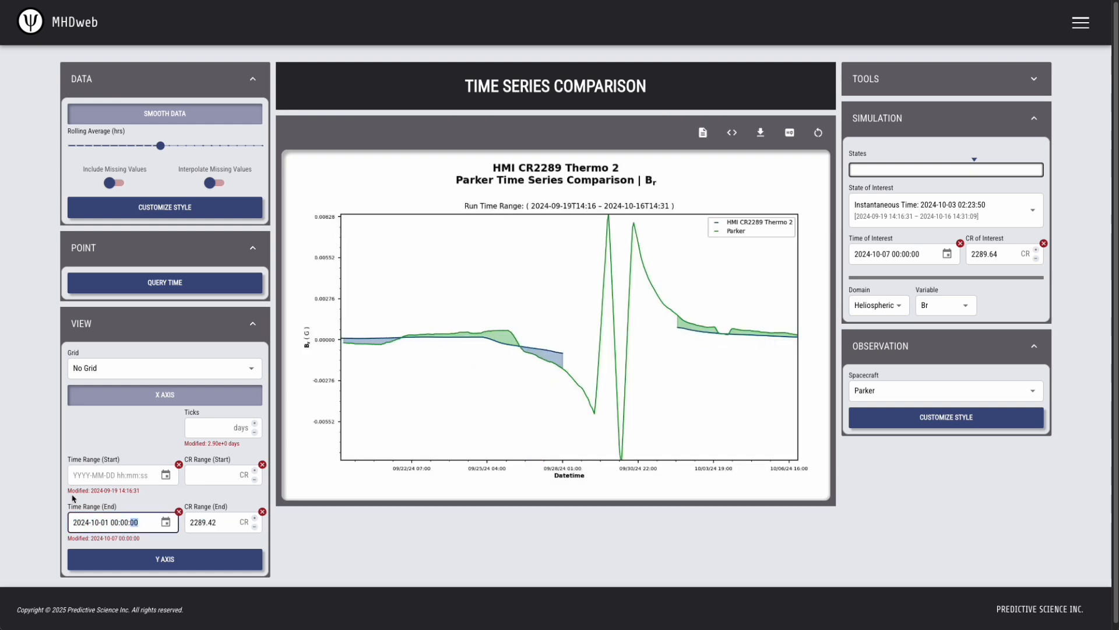
mouse_move(93, 527)
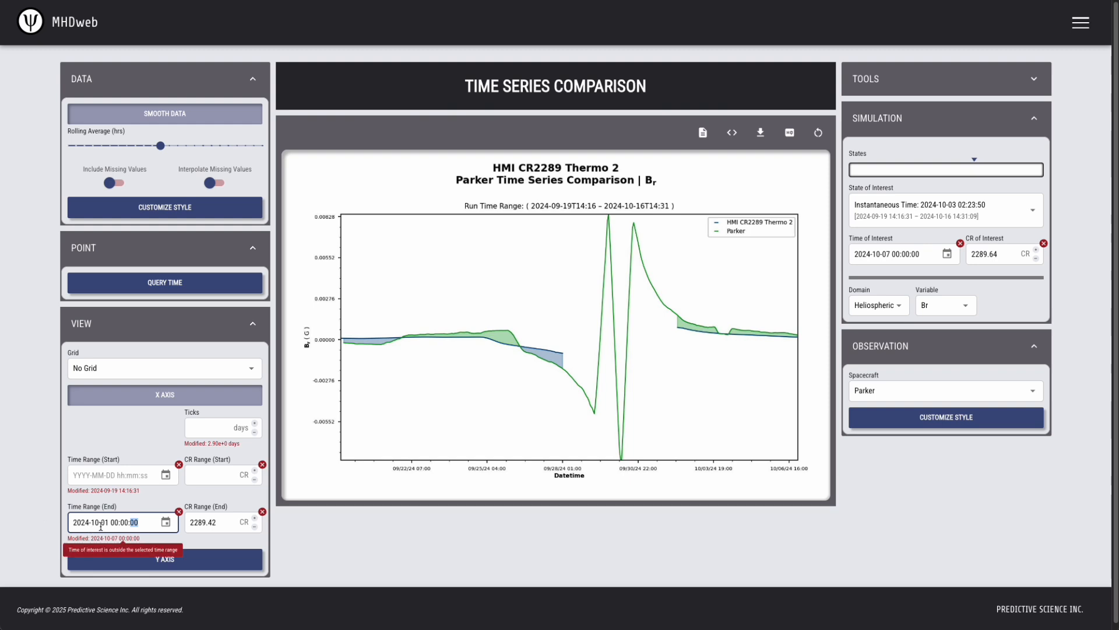
left_click(438, 541)
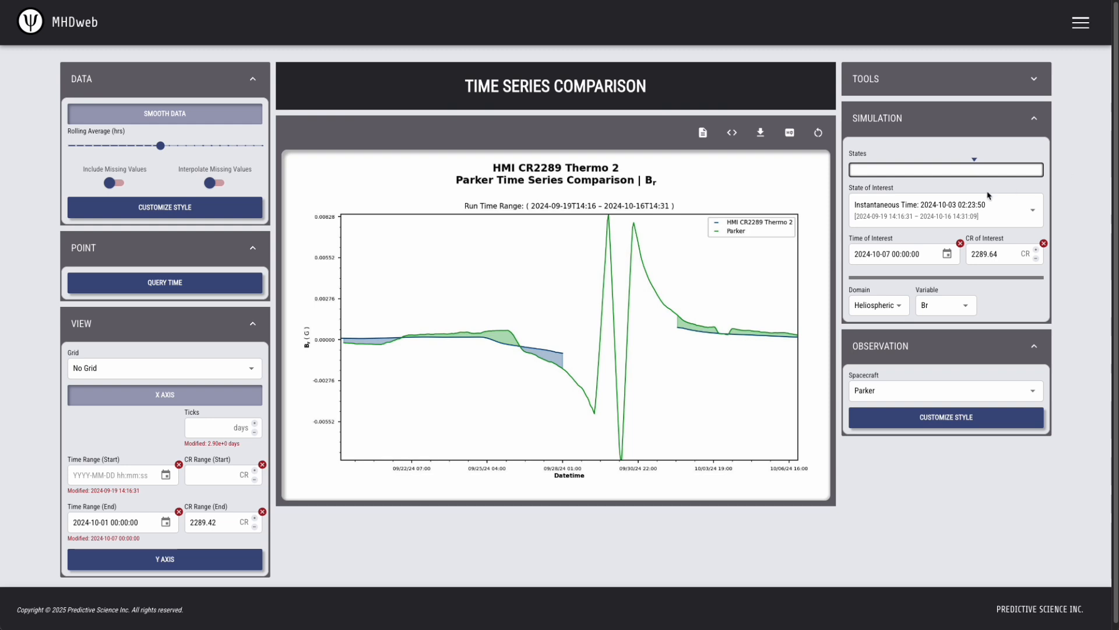
left_click(870, 254)
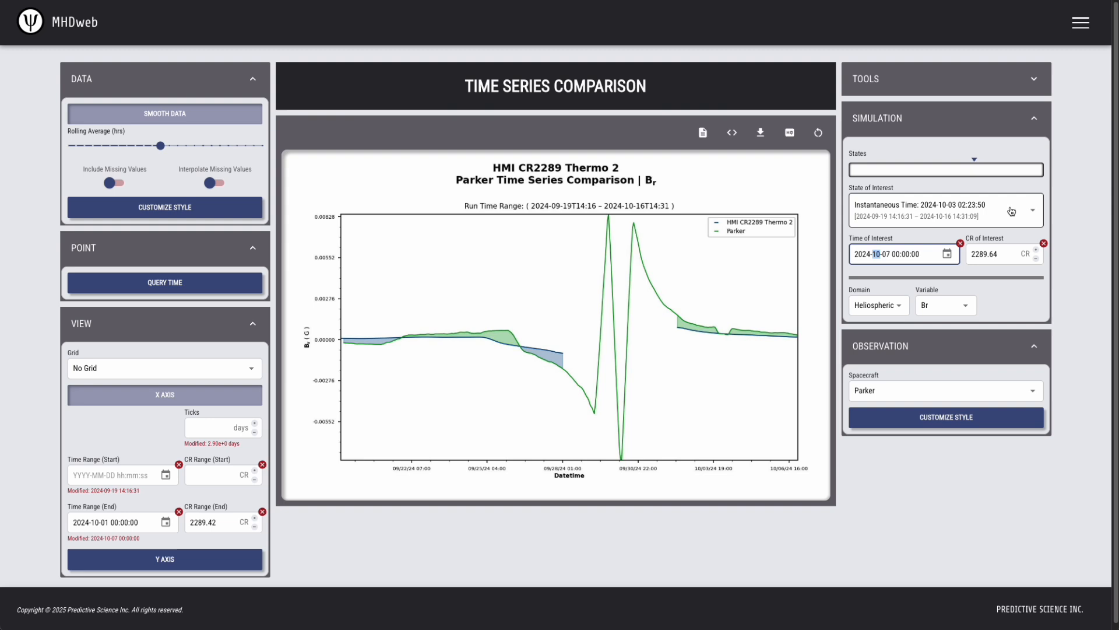
type("09-")
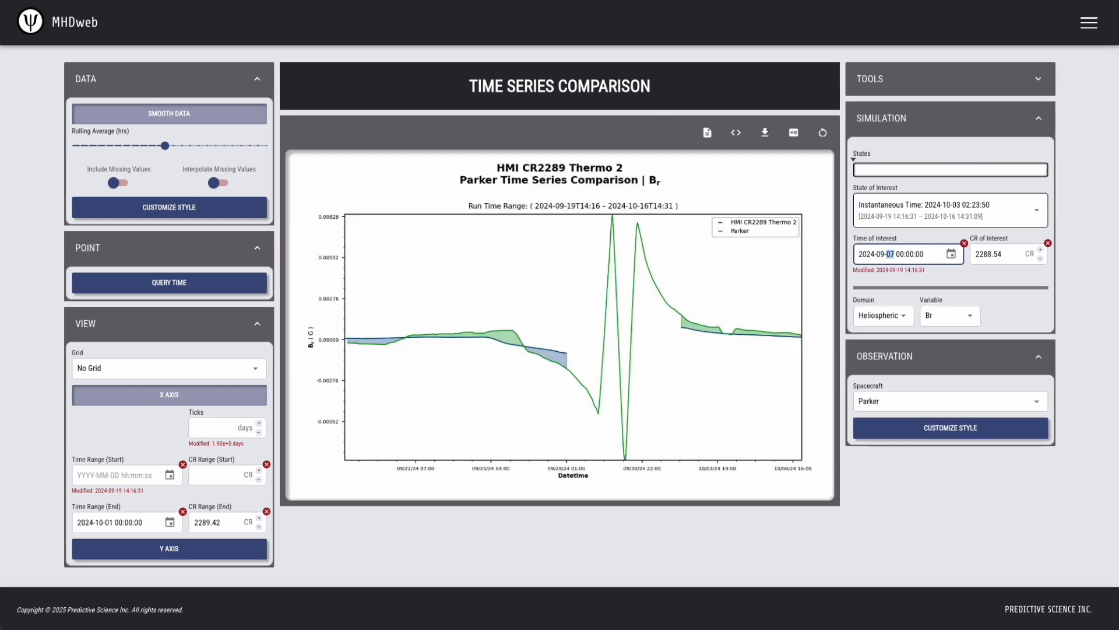
type("24")
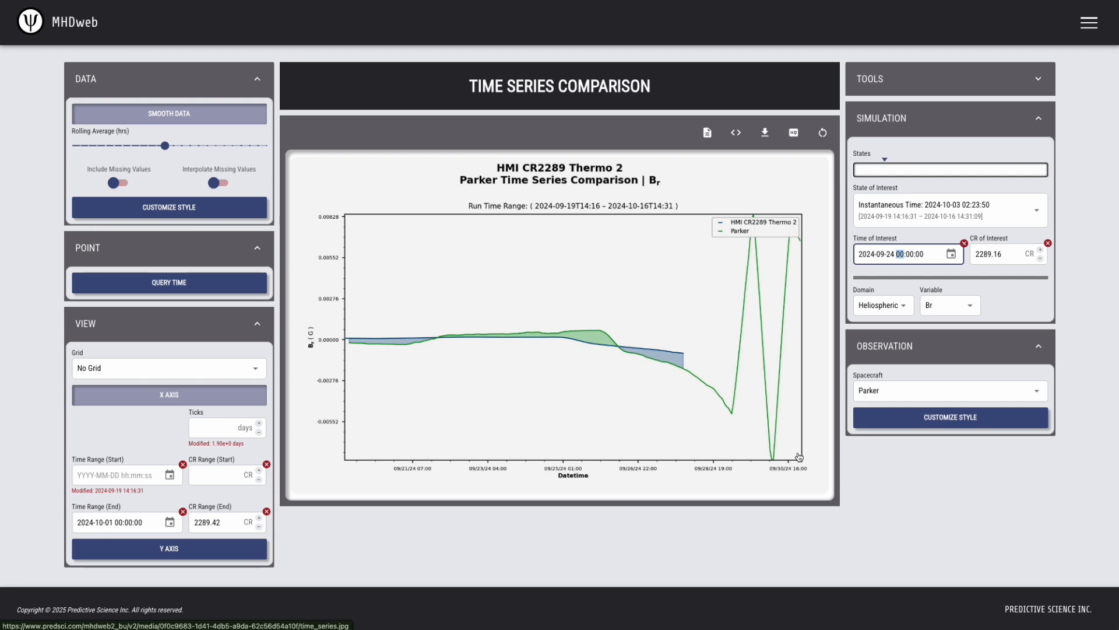
left_click(82, 476)
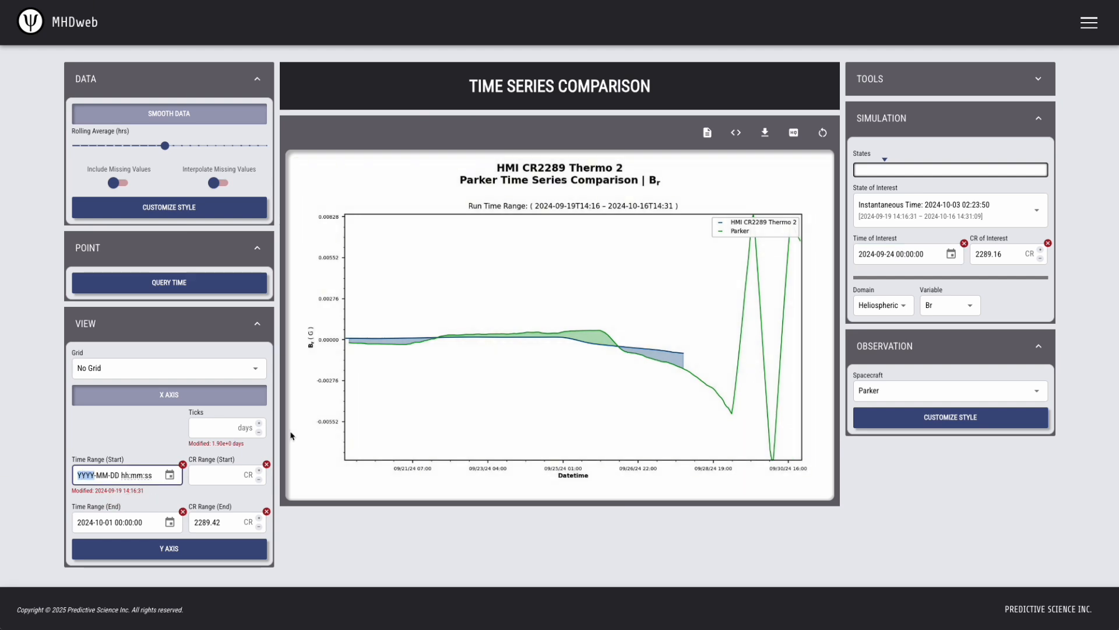
type("2024-09-22 00:00:00")
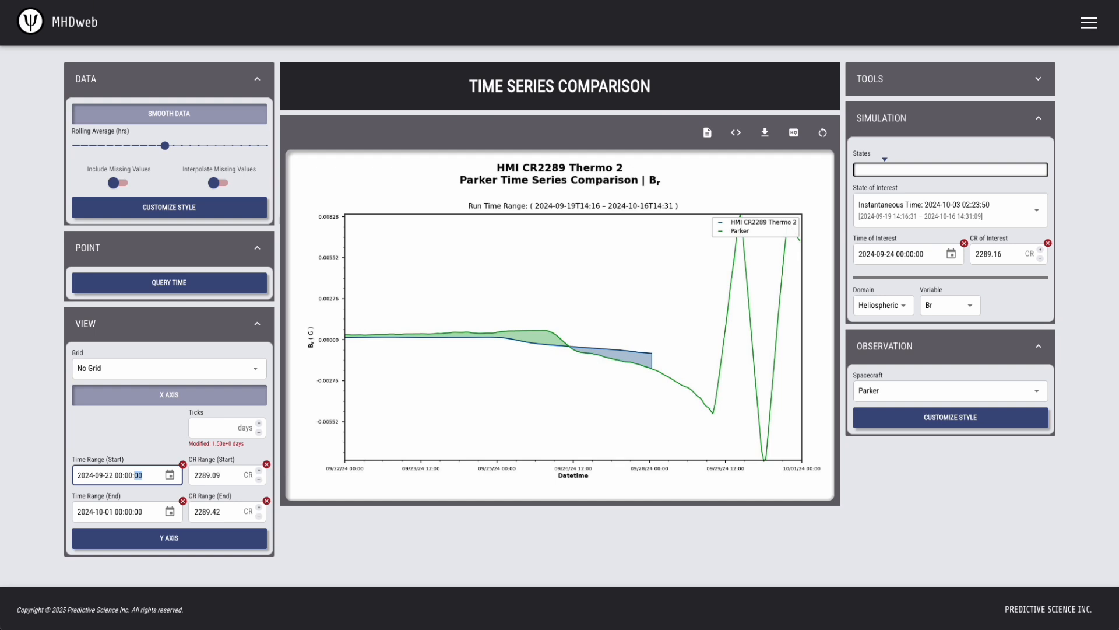
left_click(765, 133)
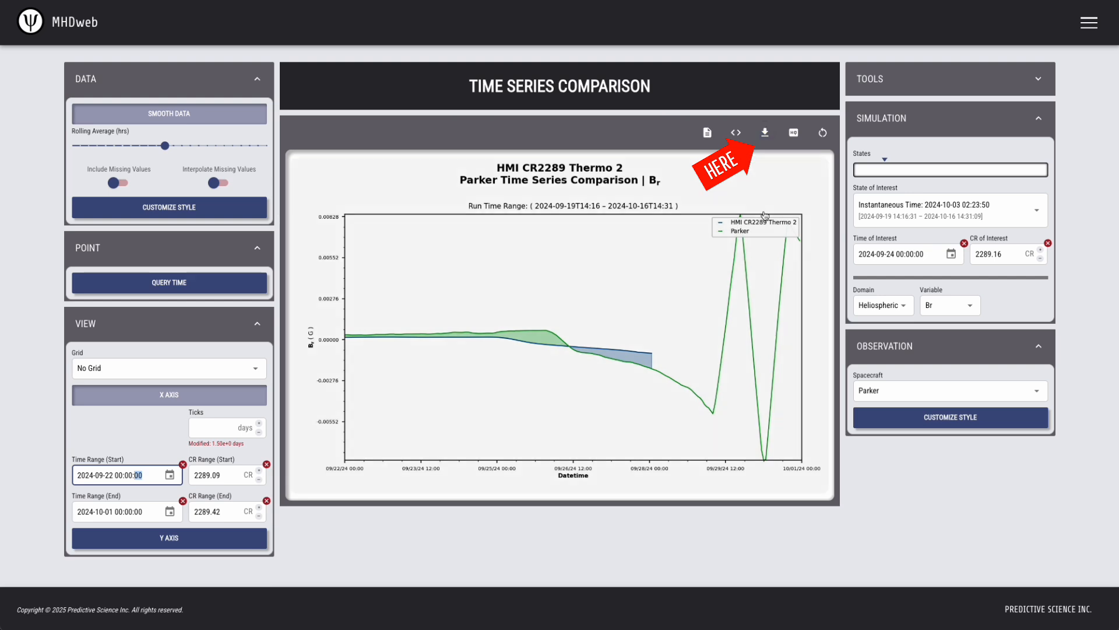